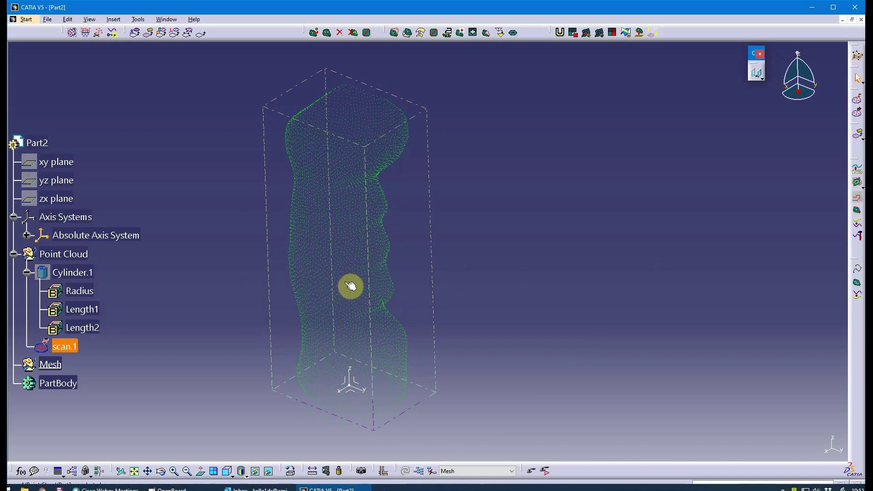
Step: Examine the scanned handle point cloud from several angles, including its top and finger grooves
{"action": "left_click", "coordinate": [435, 266]}
{"action": "middle_click_drag", "start_coordinate": [435, 267], "coordinate": [427, 267]}
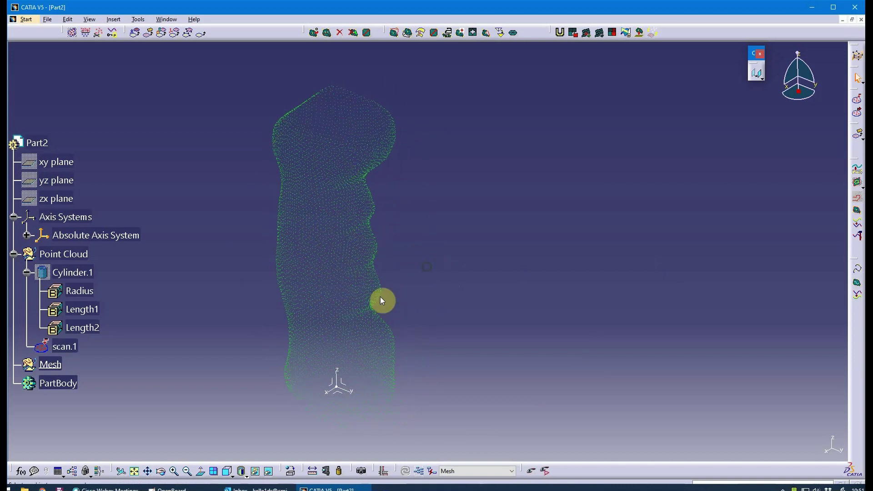
{"action": "left_click", "coordinate": [381, 300]}
{"action": "middle_click_drag", "start_coordinate": [325, 262], "coordinate": [331, 267]}
{"action": "left_click", "coordinate": [220, 144]}
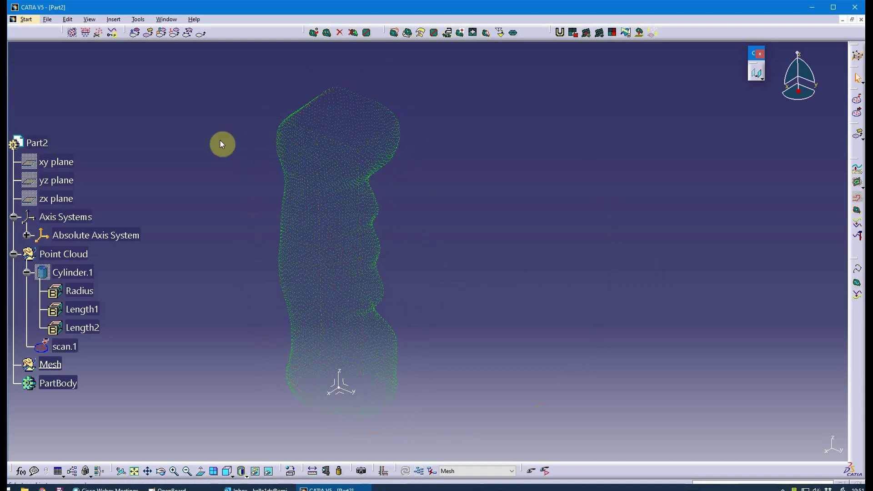
{"action": "middle_click_drag", "start_coordinate": [202, 285], "coordinate": [224, 288]}
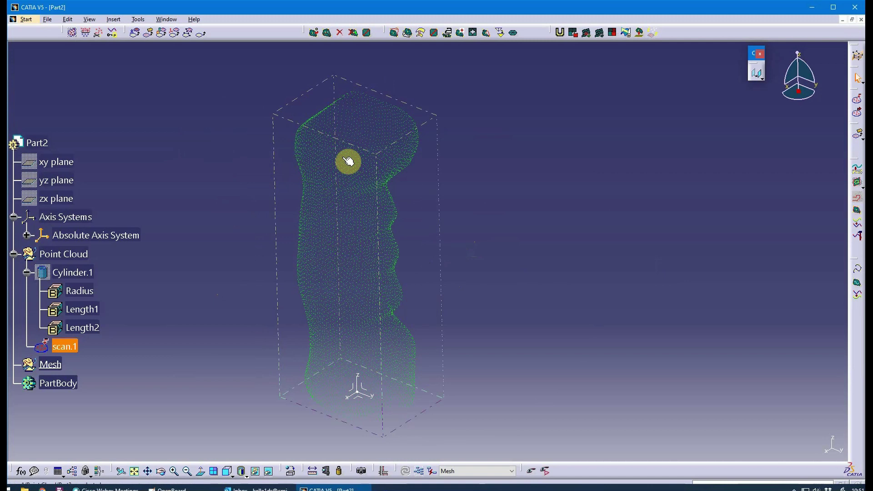
{"action": "middle_click_drag", "start_coordinate": [344, 218], "coordinate": [351, 207]}
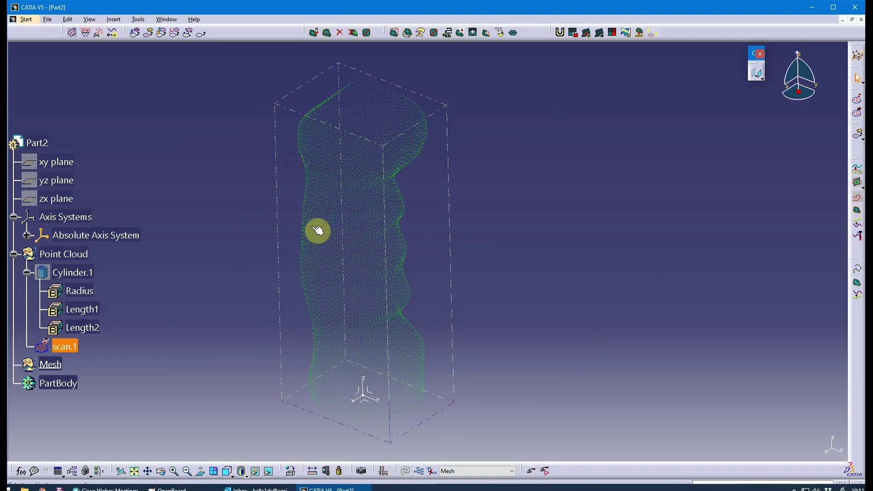
{"action": "middle_click_drag", "start_coordinate": [266, 220], "coordinate": [339, 240]}
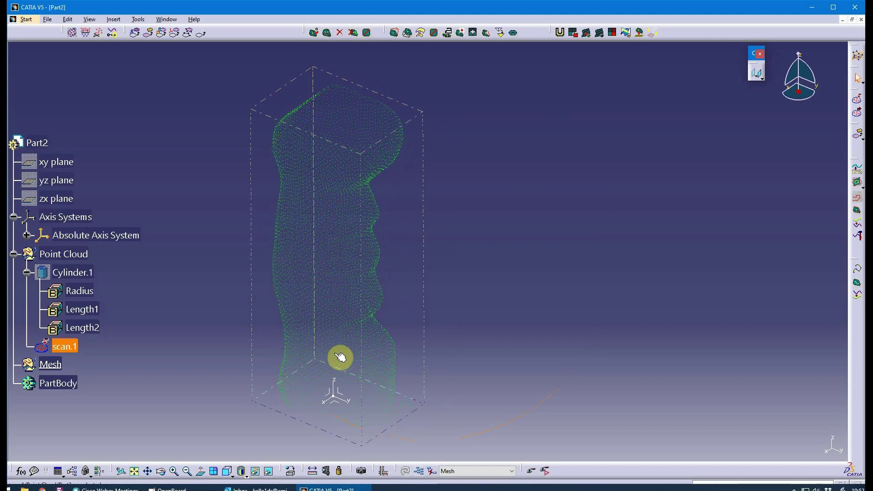
{"action": "left_click", "coordinate": [318, 432]}
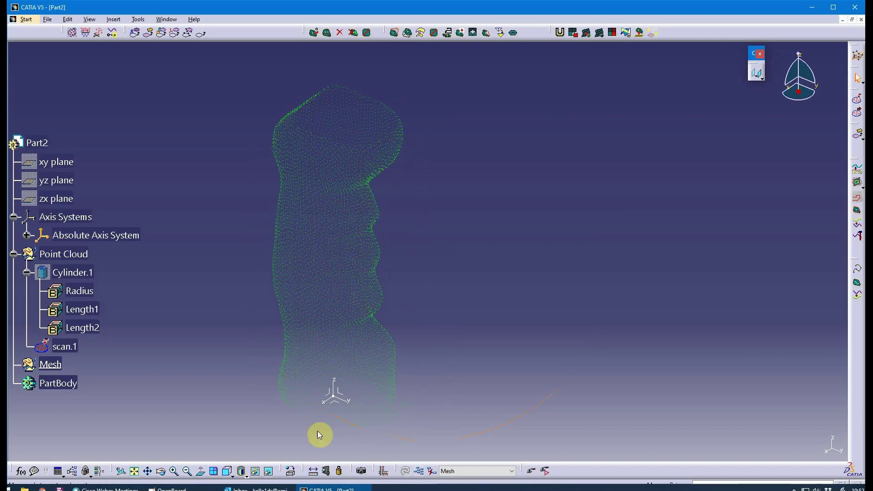
{"action": "middle_click_drag", "start_coordinate": [444, 283], "coordinate": [438, 283]}
{"action": "left_click", "coordinate": [304, 215]}
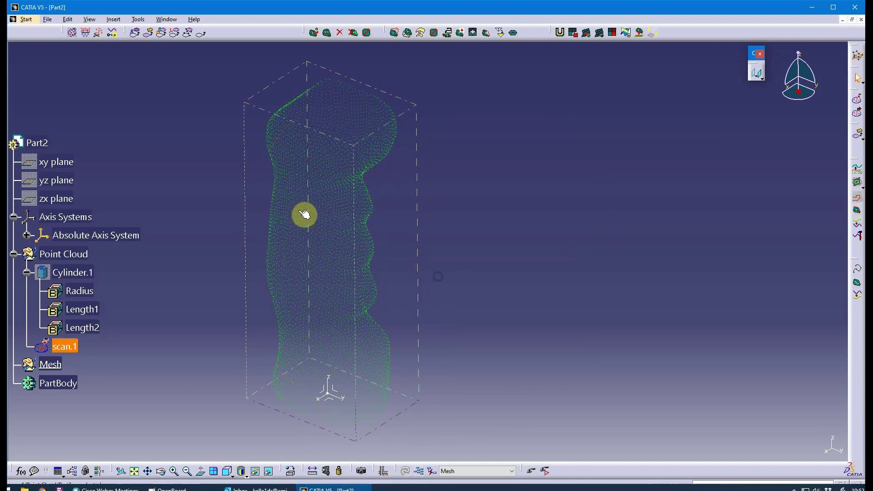
{"action": "left_click", "coordinate": [391, 230]}
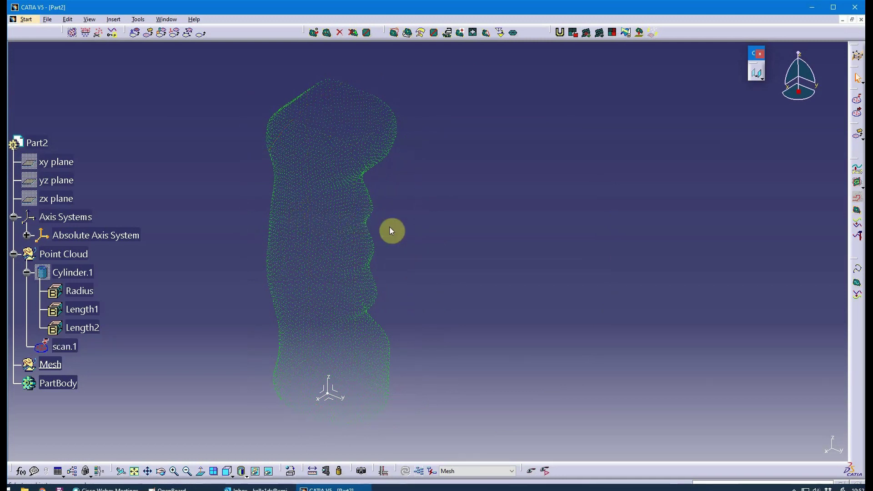
{"action": "middle_click_drag", "start_coordinate": [427, 228], "coordinate": [413, 223]}
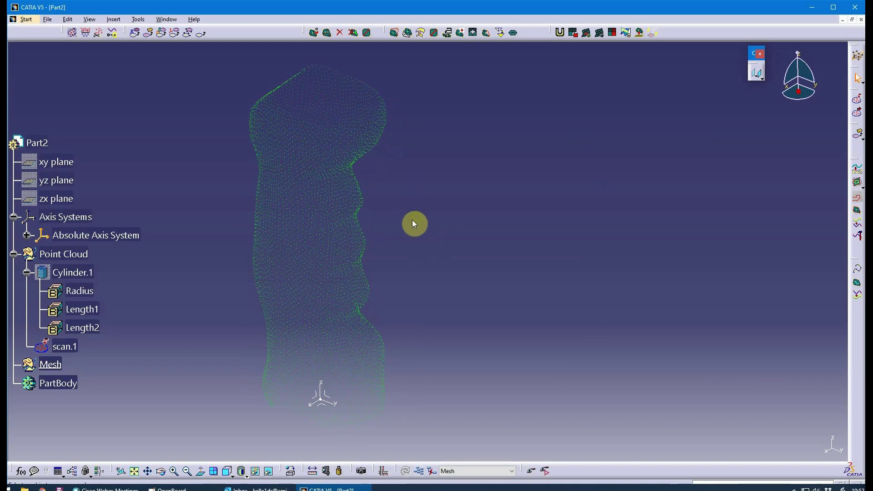
{"action": "left_click", "coordinate": [357, 162]}
{"action": "middle_click_drag", "start_coordinate": [312, 106], "coordinate": [355, 306]}
{"action": "middle_click_drag", "start_coordinate": [361, 347], "coordinate": [305, 355]}
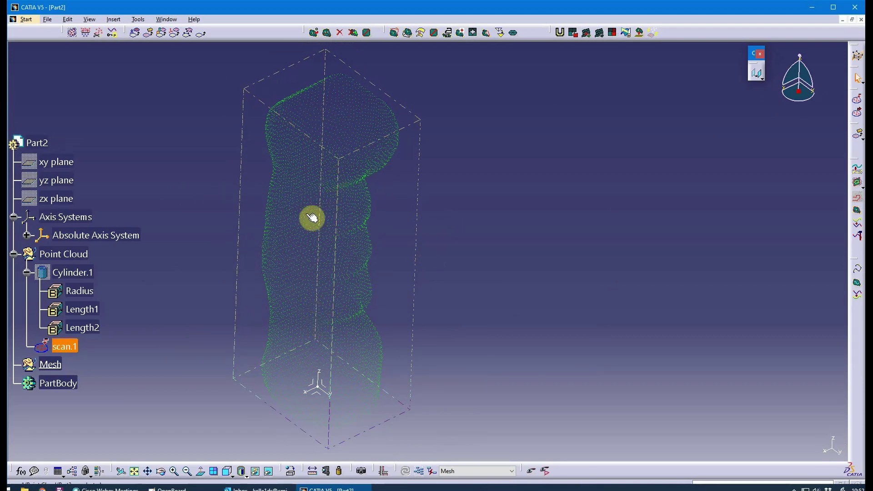
{"action": "left_click", "coordinate": [425, 142]}
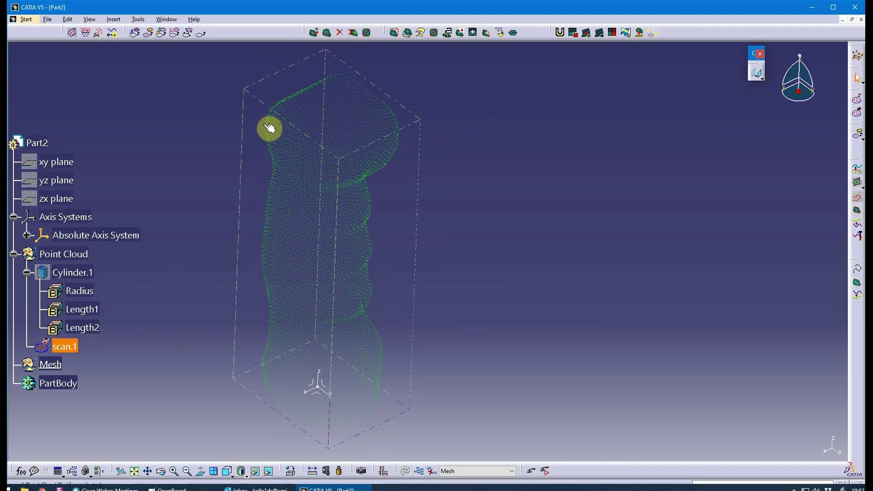
{"action": "scroll", "coordinate": [73, 200], "scroll_direction": "down", "scroll_amount": 3}
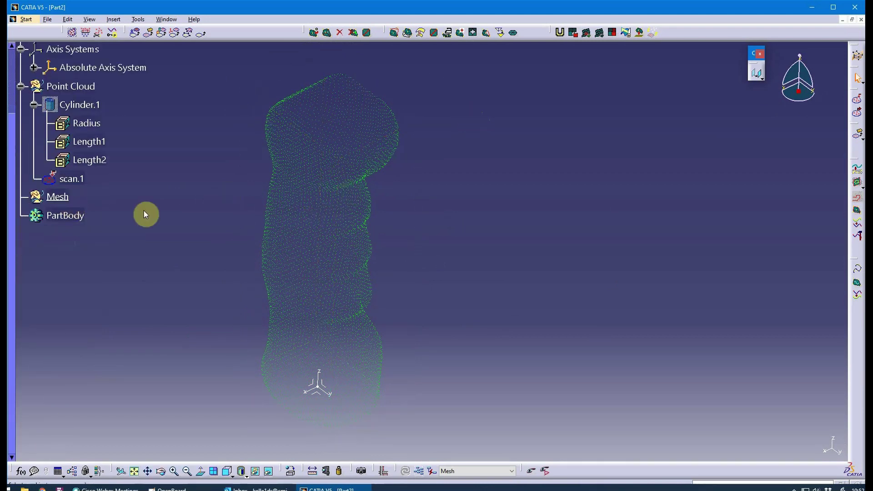
{"action": "scroll", "coordinate": [154, 212], "scroll_direction": "up", "scroll_amount": 2}
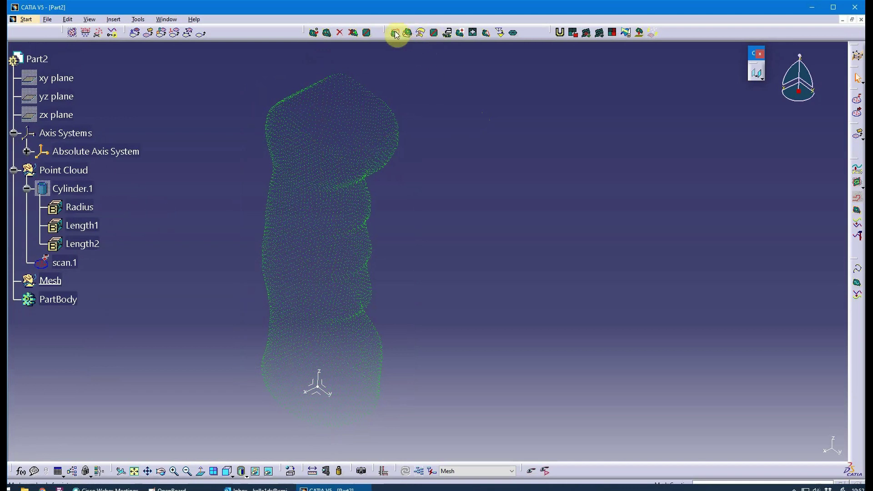
Step: Start a 3D mesh creation on the scan.1 point cloud, show its triangles and generate the mesh preview
{"action": "left_click_drag", "start_coordinate": [385, 32], "coordinate": [437, 72]}
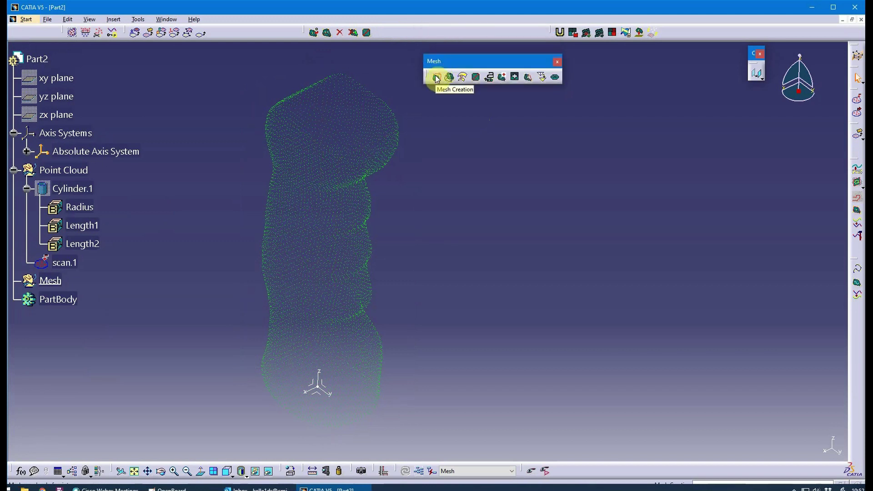
{"action": "left_click", "coordinate": [436, 77]}
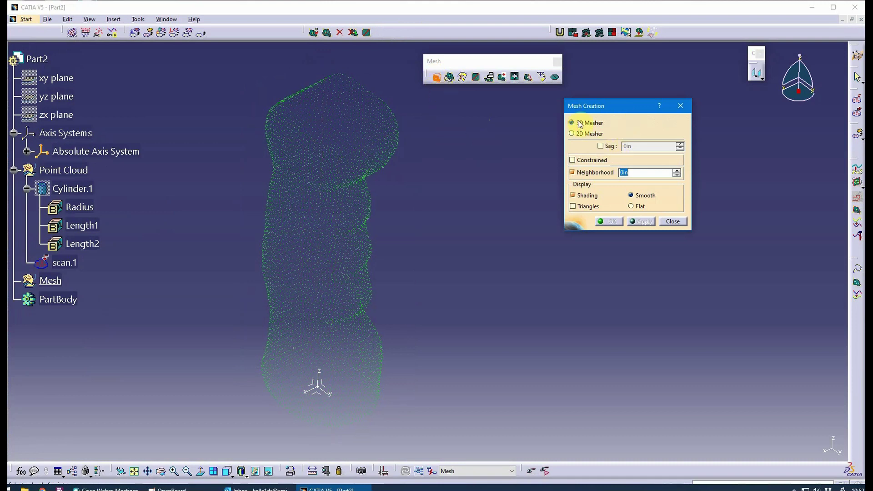
{"action": "left_click_drag", "start_coordinate": [622, 108], "coordinate": [611, 112]}
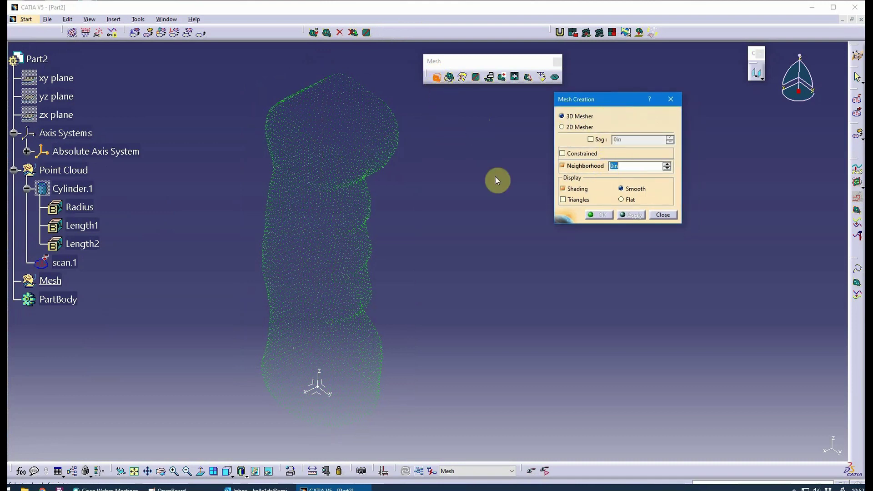
{"action": "left_click", "coordinate": [345, 233]}
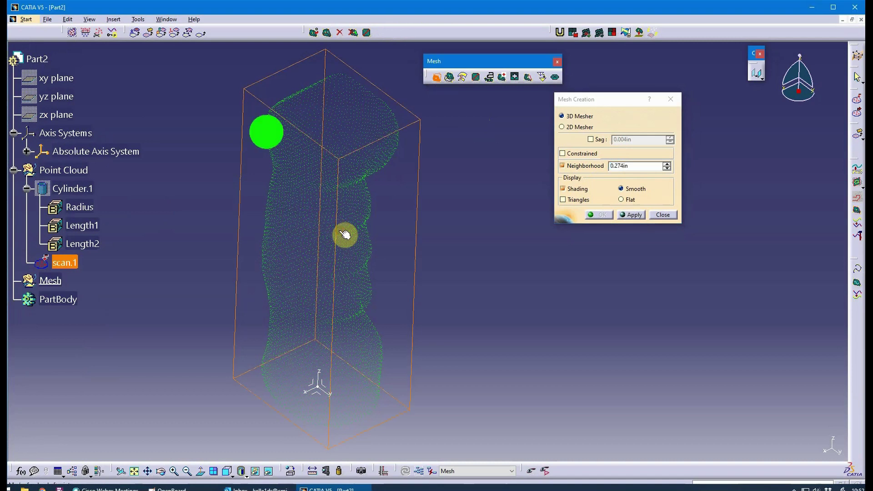
{"action": "middle_click_drag", "start_coordinate": [460, 212], "coordinate": [429, 232]}
{"action": "middle_click_drag", "start_coordinate": [331, 142], "coordinate": [357, 188]}
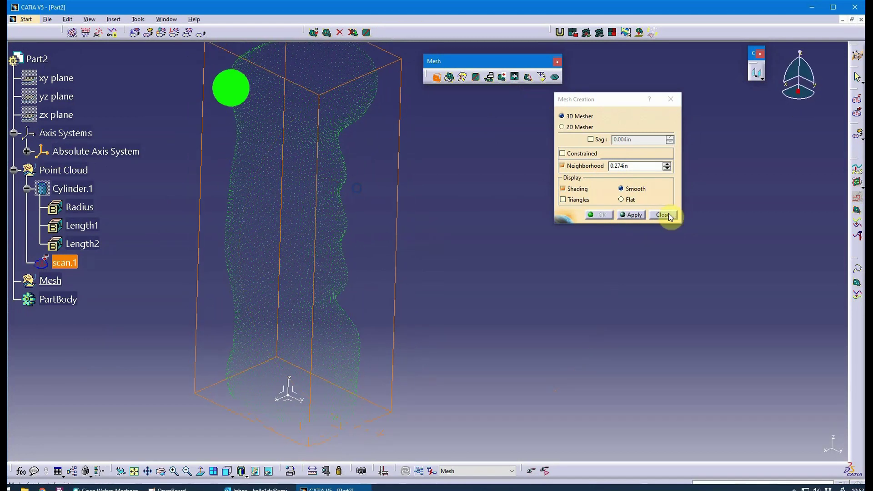
{"action": "left_click", "coordinate": [576, 200]}
{"action": "left_click", "coordinate": [623, 214]}
{"action": "middle_click_drag", "start_coordinate": [462, 277], "coordinate": [409, 257]}
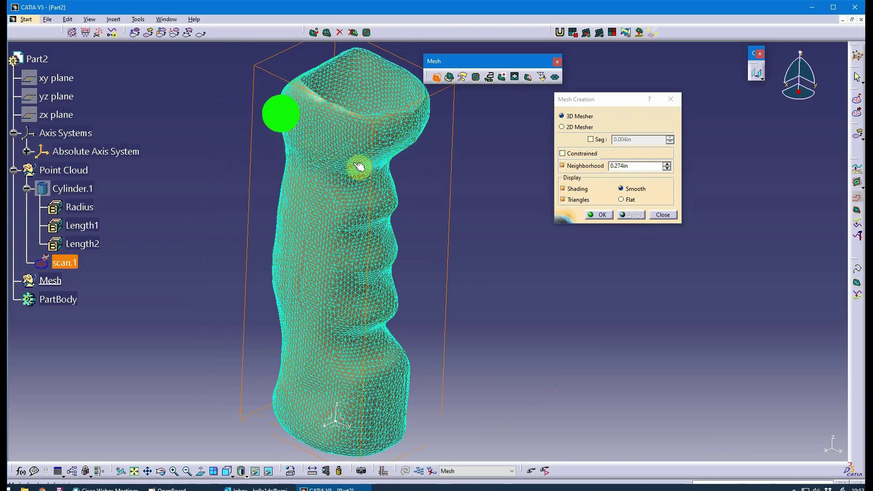
{"action": "middle_click_drag", "start_coordinate": [352, 163], "coordinate": [370, 257]}
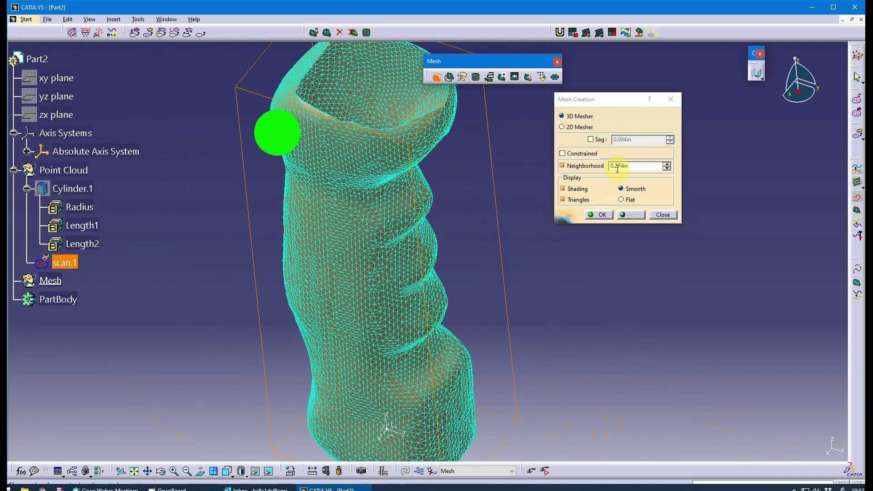
Step: Set the mesh neighborhood to 0.2 in and inspect the handle mesh all around
{"action": "left_click_drag", "start_coordinate": [616, 167], "coordinate": [651, 177]}
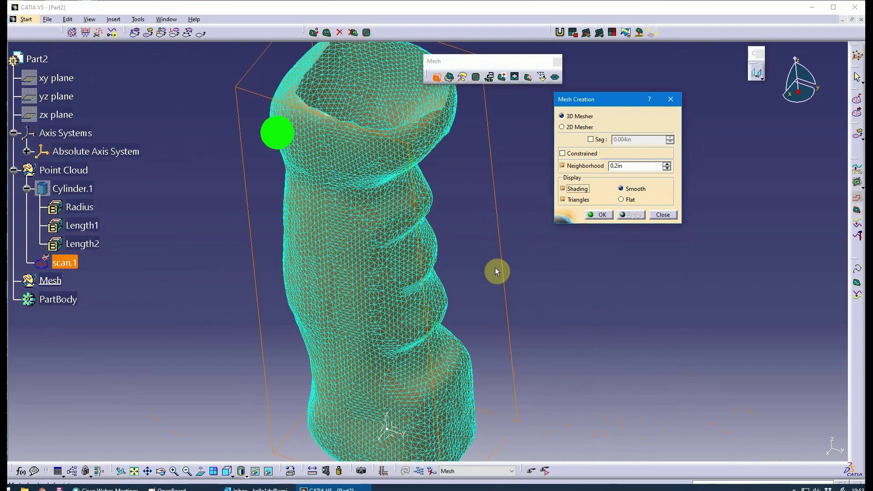
{"action": "middle_click_drag", "start_coordinate": [359, 312], "coordinate": [411, 93]}
{"action": "middle_click_drag", "start_coordinate": [388, 150], "coordinate": [370, 225]}
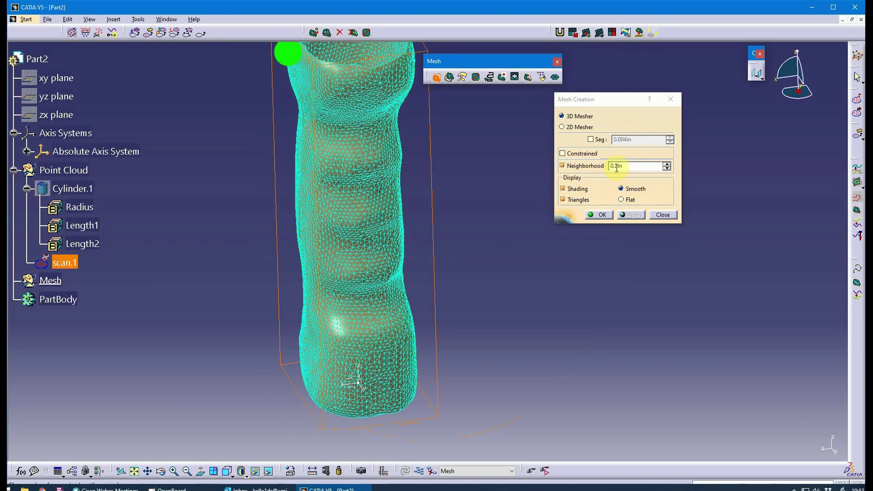
Step: Try mesh neighborhoods of 0.1 in and 0.15 in, checking the handle mesh for holes
{"action": "left_click_drag", "start_coordinate": [615, 167], "coordinate": [626, 167]}
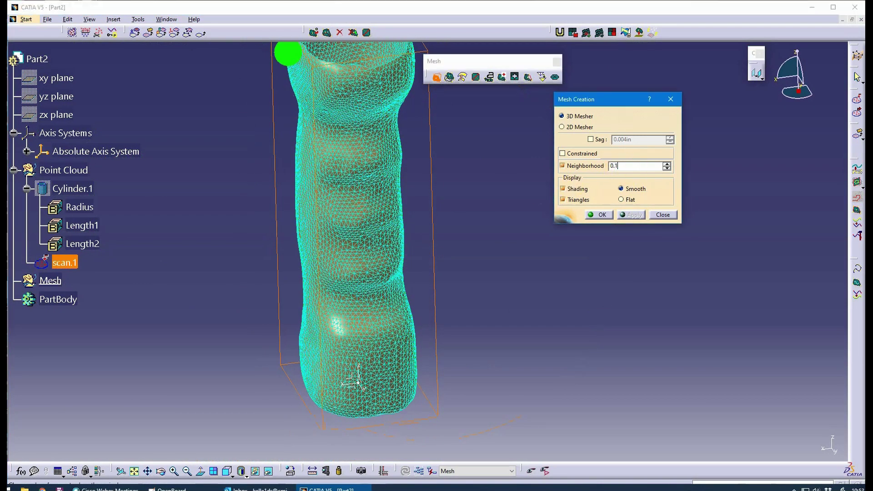
{"action": "middle_click_drag", "start_coordinate": [407, 267], "coordinate": [376, 326]}
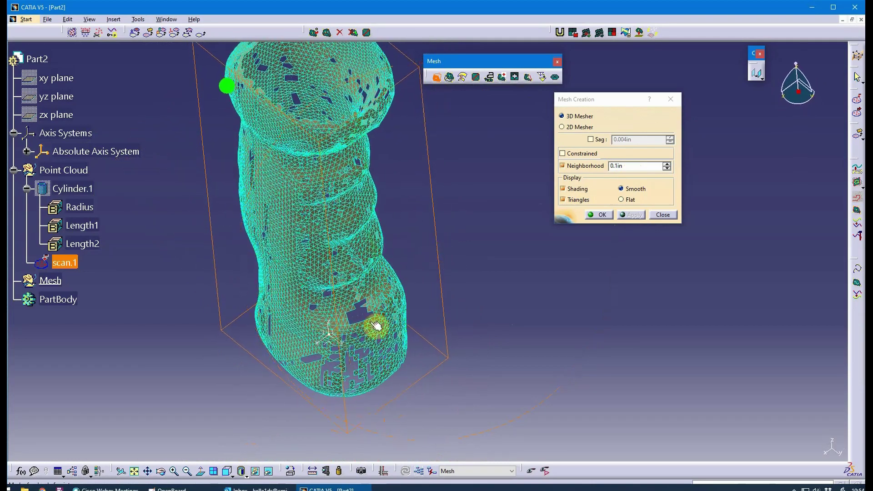
{"action": "middle_click_drag", "start_coordinate": [430, 235], "coordinate": [364, 300]}
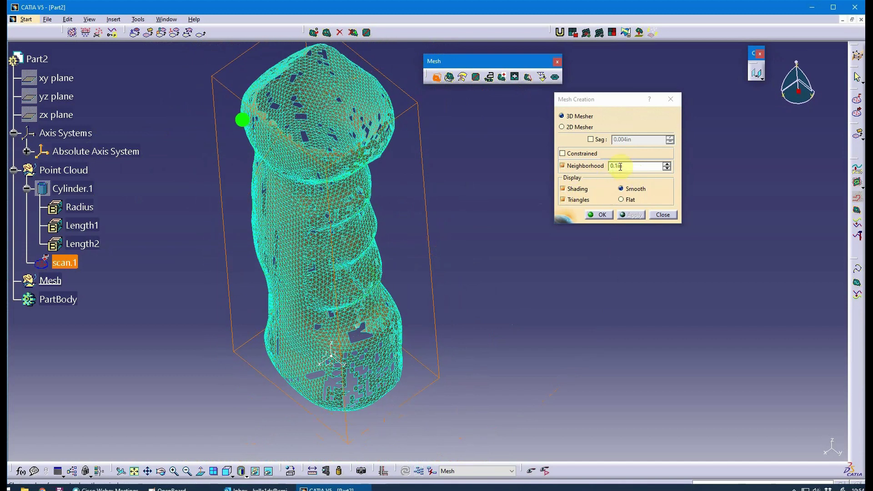
{"action": "left_click_drag", "start_coordinate": [618, 166], "coordinate": [639, 175]}
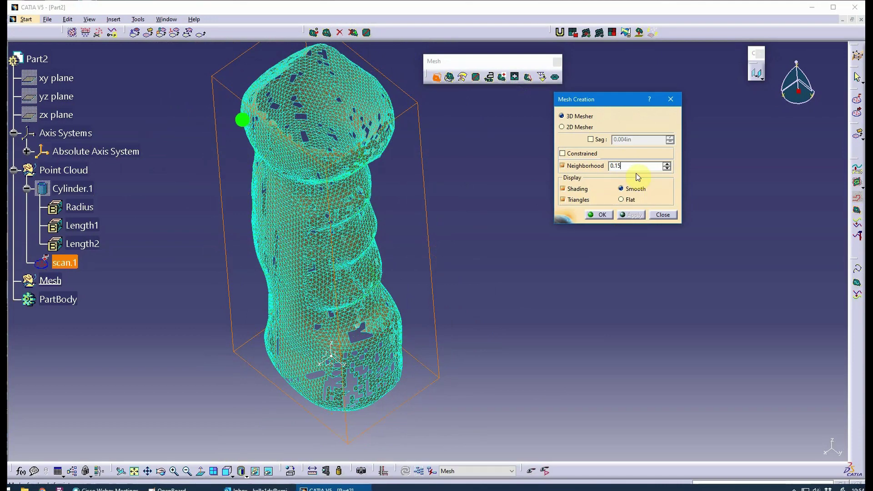
{"action": "middle_click_drag", "start_coordinate": [346, 296], "coordinate": [373, 313]}
Step: Set the mesh neighborhood to 0.125 in with smooth shading and create the handle mesh
{"action": "left_click_drag", "start_coordinate": [618, 166], "coordinate": [636, 180]}
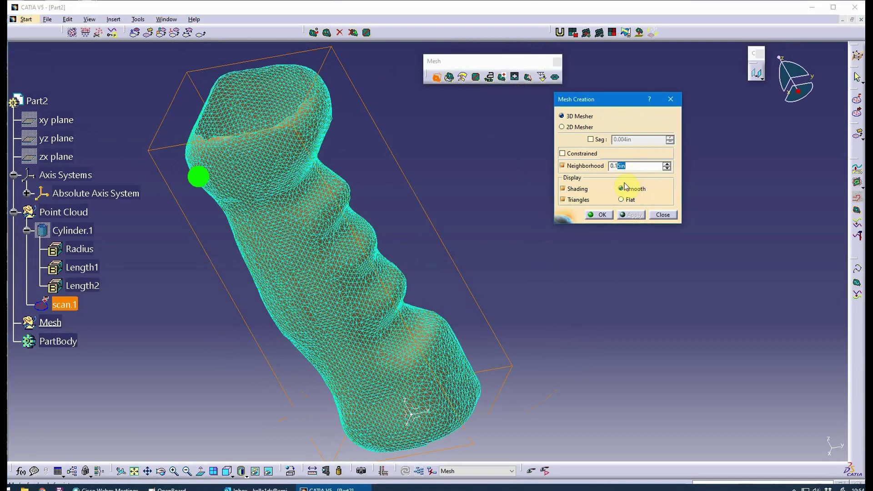
{"action": "left_click", "coordinate": [620, 189]}
{"action": "type", "text": "25"}
{"action": "middle_click_drag", "start_coordinate": [274, 314], "coordinate": [355, 273]}
{"action": "left_click", "coordinate": [600, 216]}
Step: Hide the Point Cloud set and expand the Mesh set in the specification tree
{"action": "middle_click_drag", "start_coordinate": [541, 238], "coordinate": [428, 312]}
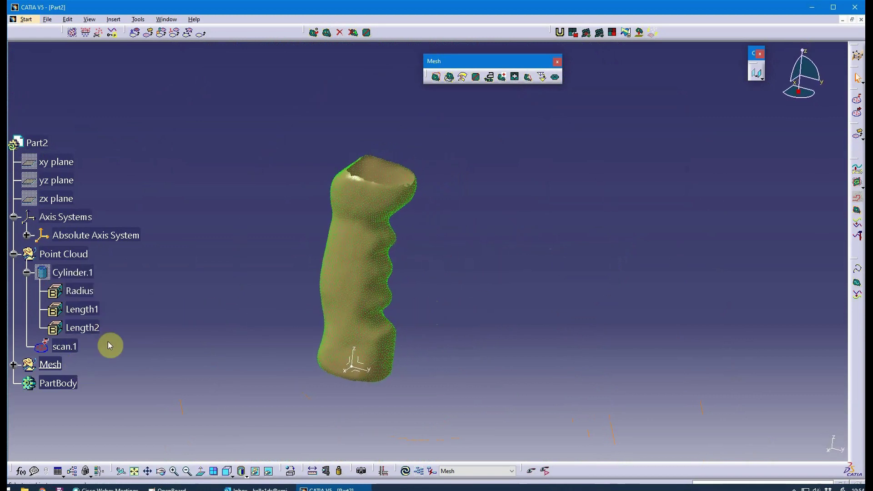
{"action": "scroll", "coordinate": [108, 342], "scroll_direction": "down", "scroll_amount": 2}
{"action": "right_click", "coordinate": [75, 212]}
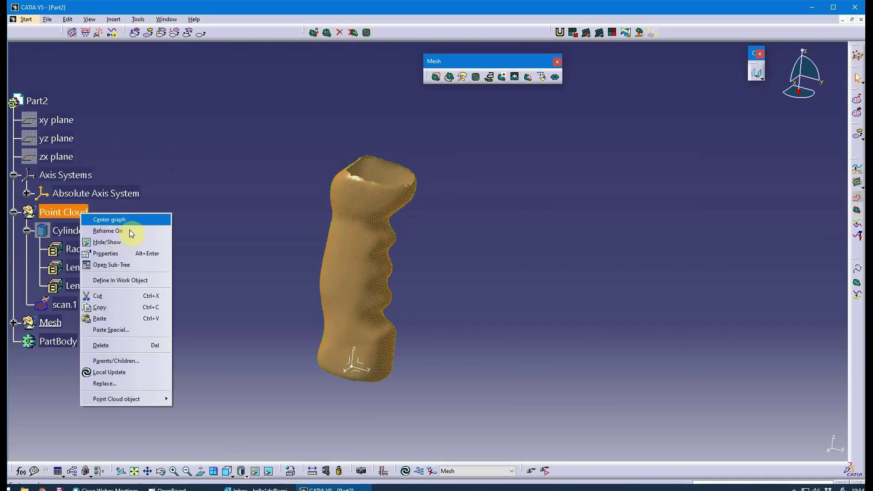
{"action": "left_click", "coordinate": [136, 246]}
{"action": "left_click", "coordinate": [17, 326]}
Step: Inspect the mesh's open top edge, and run the Mesh Cleaner's deletion analysis on Mesh Creation.1
{"action": "middle_click_drag", "start_coordinate": [255, 297], "coordinate": [452, 312]}
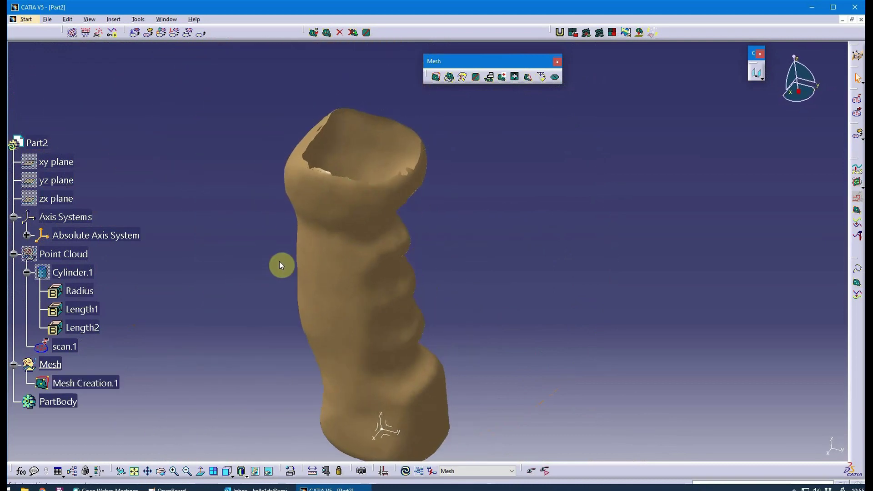
{"action": "left_click", "coordinate": [327, 249]}
{"action": "middle_click_drag", "start_coordinate": [335, 259], "coordinate": [367, 293]}
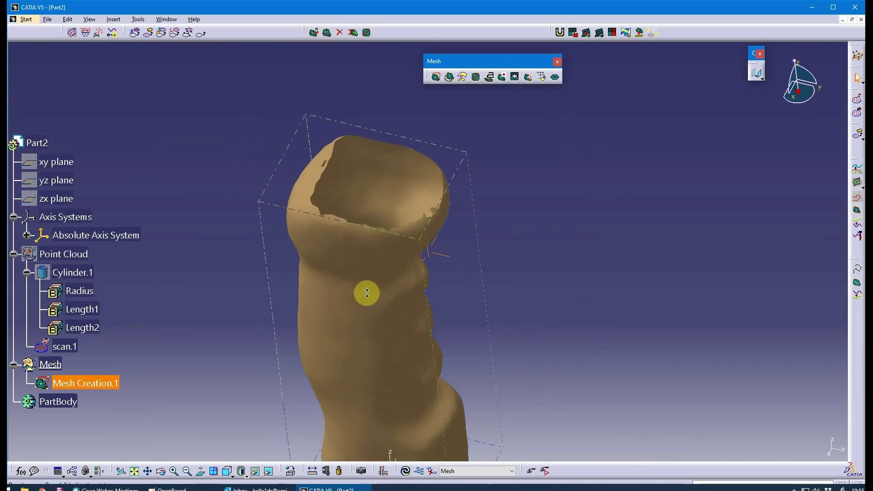
{"action": "left_click", "coordinate": [468, 122]}
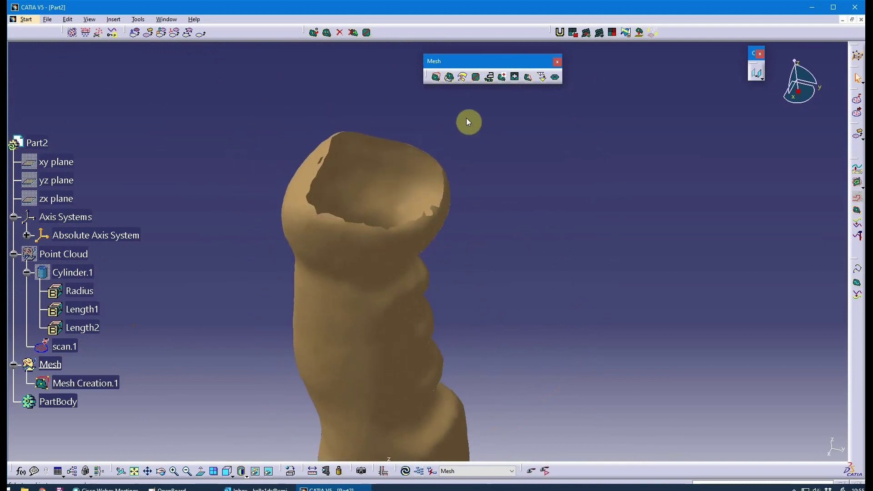
{"action": "left_click", "coordinate": [502, 79]}
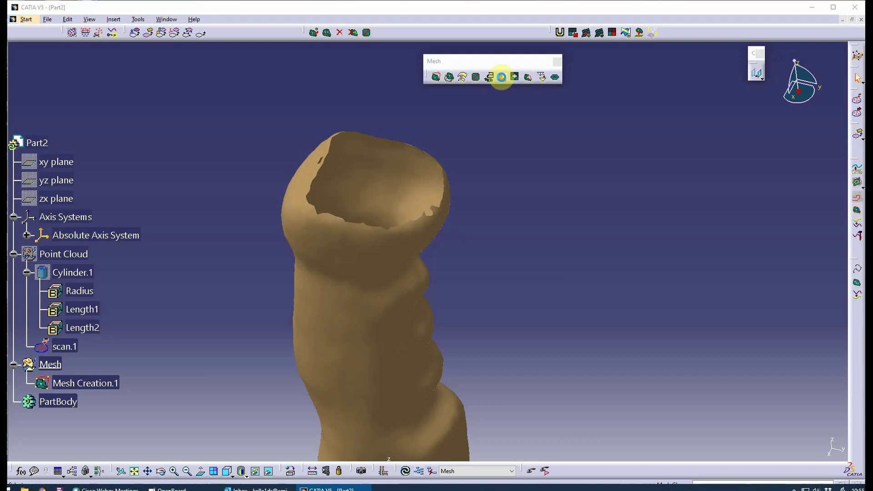
{"action": "left_click", "coordinate": [384, 265]}
{"action": "middle_click_drag", "start_coordinate": [384, 261], "coordinate": [420, 173]}
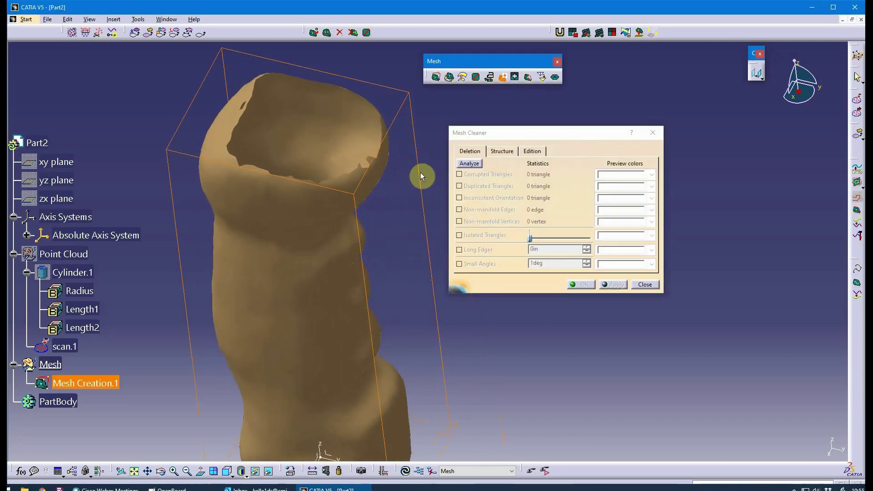
{"action": "left_click", "coordinate": [475, 165]}
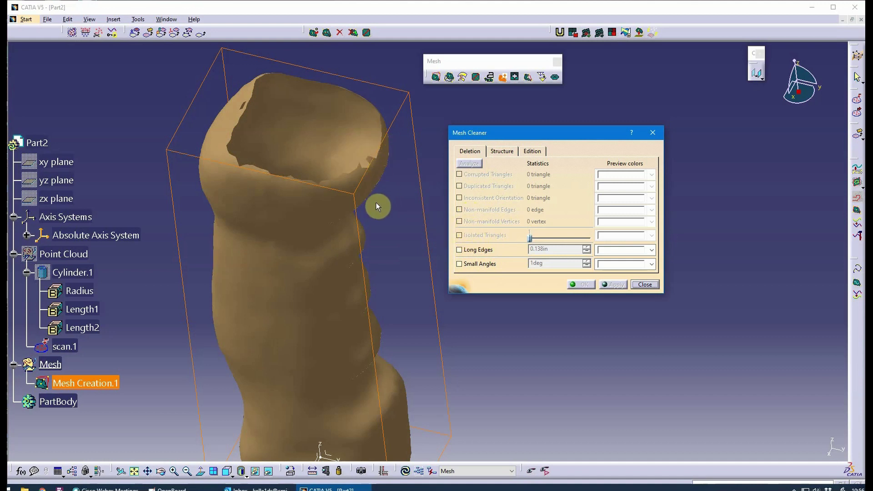
Step: Leave the Mesh Cleaner, start Fill Holes on Mesh Creation.1, and examine the detected holes and open ends
{"action": "left_click", "coordinate": [644, 284]}
{"action": "mouse_move", "coordinate": [516, 250]}
{"action": "middle_mouse_down"}
{"action": "mouse_move", "coordinate": [503, 219]}
{"action": "mouse_move", "coordinate": [479, 218]}
{"action": "mouse_move", "coordinate": [471, 223]}
{"action": "mouse_move", "coordinate": [489, 253]}
{"action": "mouse_move", "coordinate": [450, 236]}
{"action": "mouse_move", "coordinate": [460, 254]}
{"action": "middle_mouse_up"}
{"action": "middle_click_drag", "start_coordinate": [399, 184], "coordinate": [320, 141]}
{"action": "left_click", "coordinate": [319, 140]}
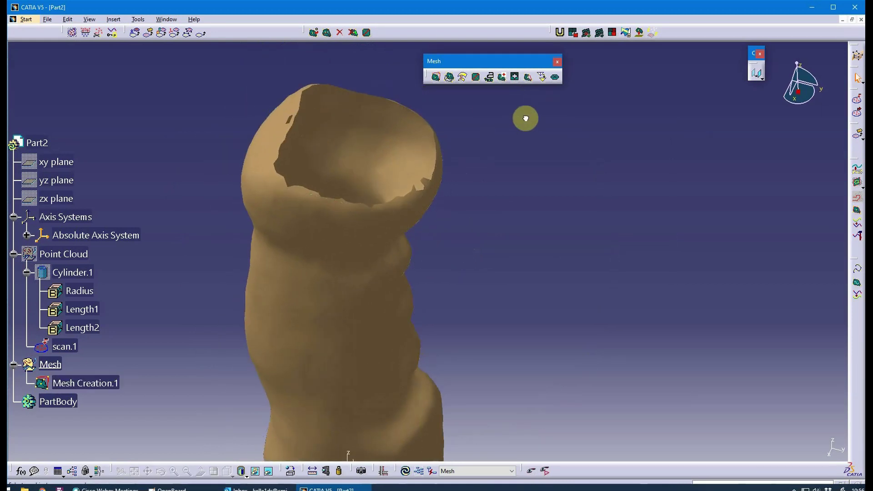
{"action": "left_click", "coordinate": [516, 78]}
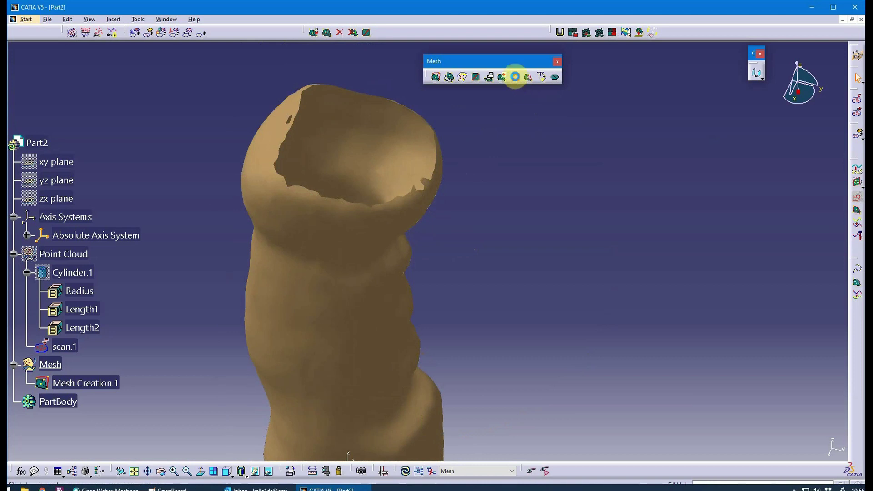
{"action": "left_click", "coordinate": [332, 226]}
{"action": "middle_click_drag", "start_coordinate": [477, 295], "coordinate": [462, 271]}
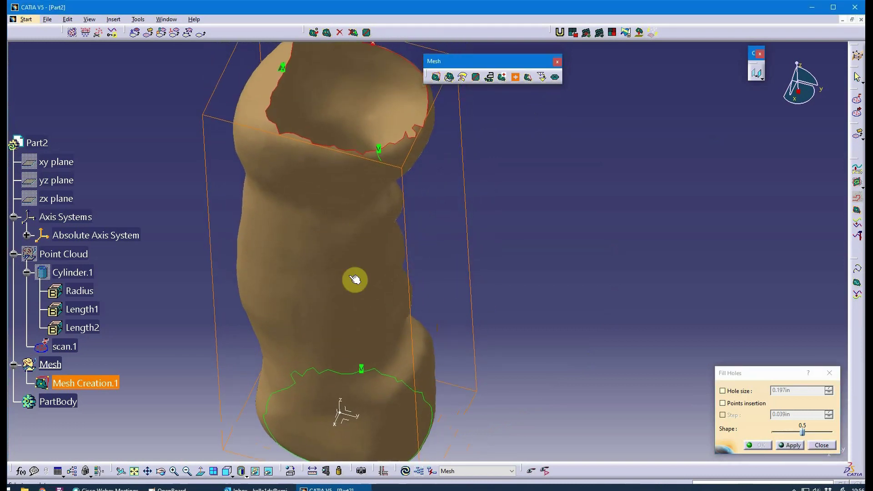
{"action": "middle_click_drag", "start_coordinate": [405, 370], "coordinate": [353, 315]}
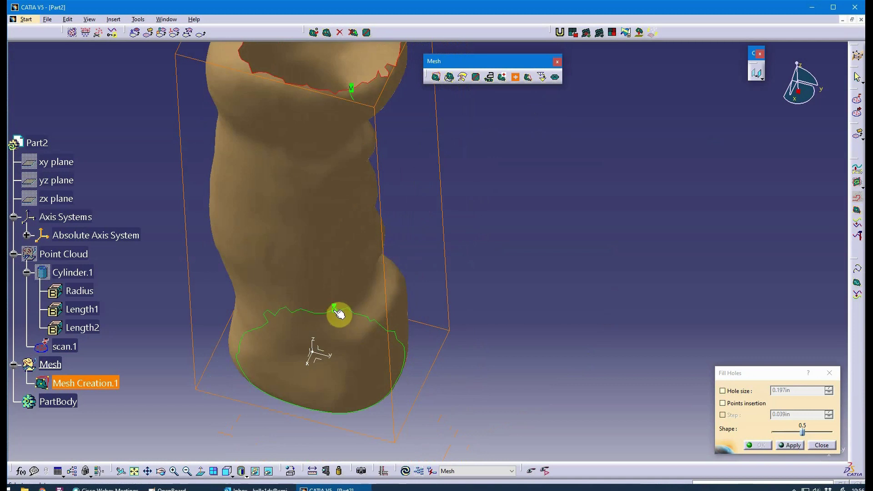
{"action": "middle_click_drag", "start_coordinate": [362, 250], "coordinate": [359, 323]}
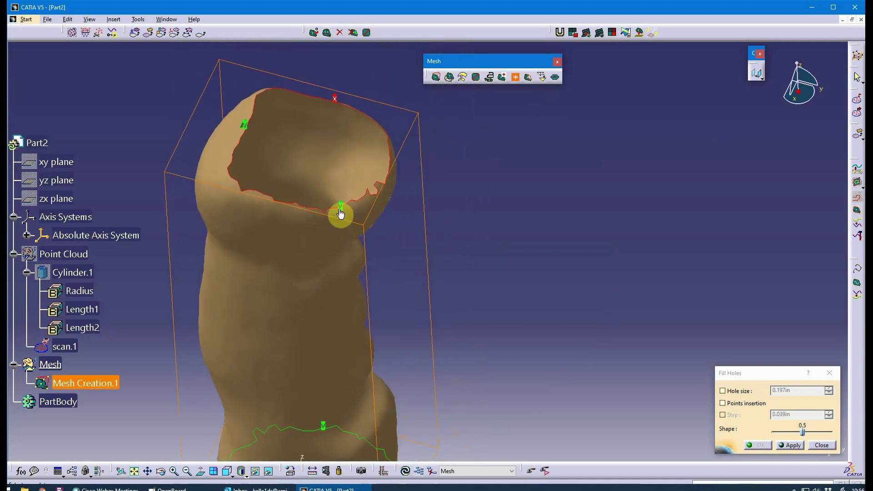
{"action": "mouse_move", "coordinate": [423, 317]}
{"action": "middle_mouse_down"}
{"action": "mouse_move", "coordinate": [418, 298]}
{"action": "mouse_move", "coordinate": [359, 273]}
{"action": "mouse_move", "coordinate": [249, 278]}
{"action": "mouse_move", "coordinate": [413, 286]}
{"action": "mouse_move", "coordinate": [349, 223]}
{"action": "middle_mouse_up"}
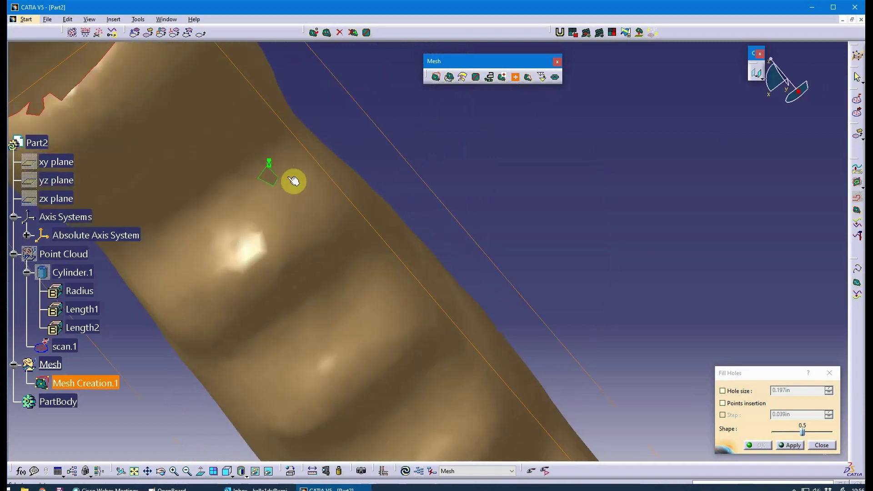
{"action": "middle_click_drag", "start_coordinate": [236, 191], "coordinate": [394, 255]}
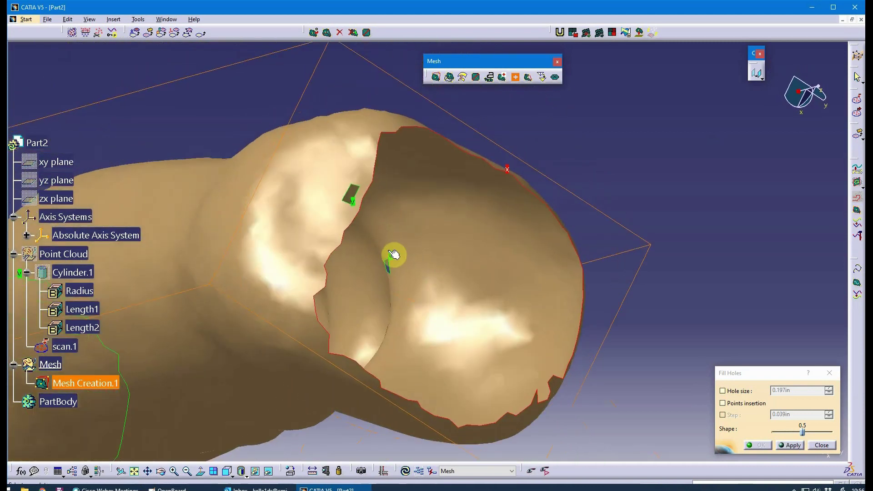
{"action": "middle_click_drag", "start_coordinate": [353, 197], "coordinate": [390, 302]}
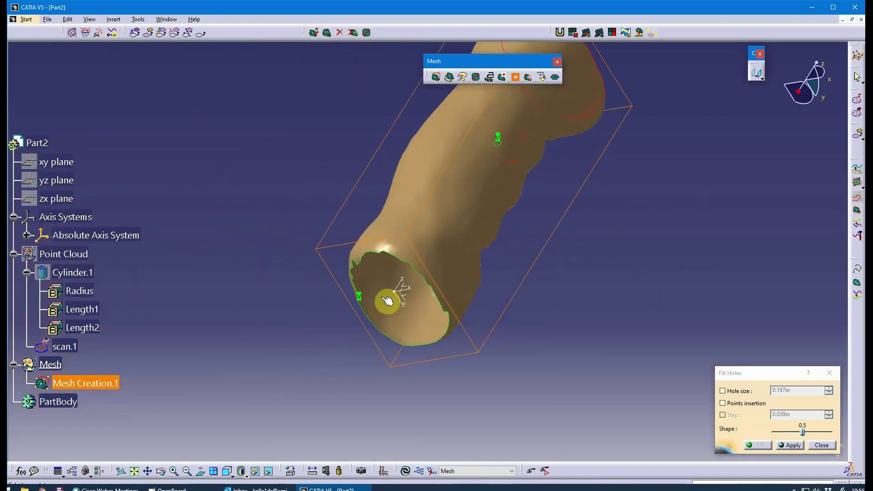
Step: Exclude the handle's open bottom end from filling, and fill the mesh's small holes with a shape value of 0.5
{"action": "left_click", "coordinate": [359, 298]}
{"action": "middle_click_drag", "start_coordinate": [443, 244], "coordinate": [391, 300]}
{"action": "middle_click_drag", "start_coordinate": [411, 204], "coordinate": [471, 253]}
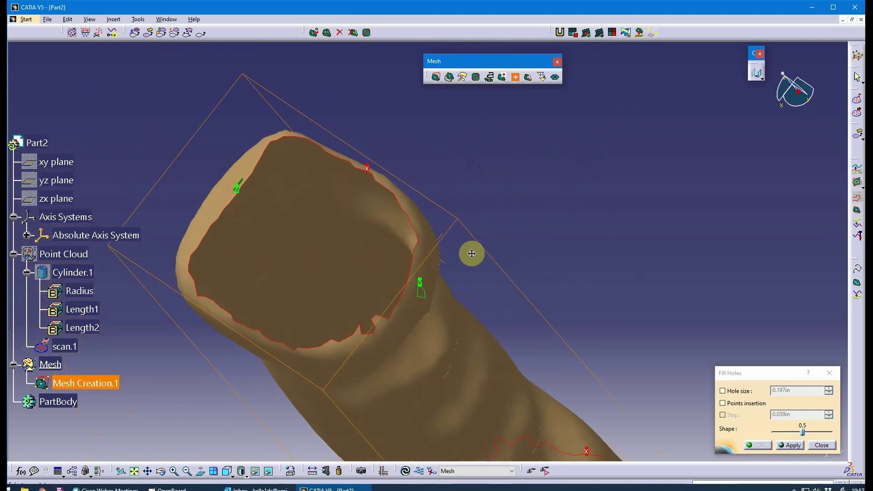
{"action": "middle_click_drag", "start_coordinate": [242, 234], "coordinate": [677, 385]}
{"action": "left_click_drag", "start_coordinate": [738, 379], "coordinate": [674, 293]}
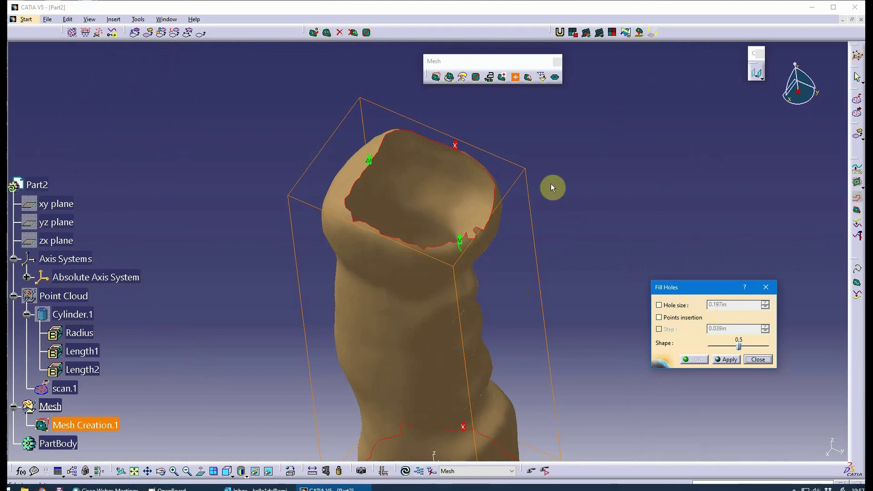
{"action": "middle_click_drag", "start_coordinate": [466, 277], "coordinate": [424, 225]}
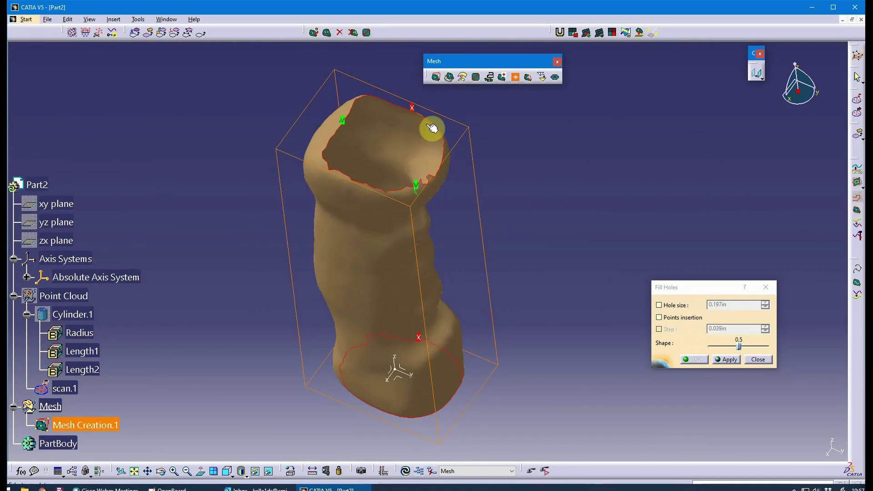
{"action": "left_click", "coordinate": [728, 360]}
{"action": "left_click", "coordinate": [694, 360]}
Step: Smooth the handle's jagged top rim by adding one triangle in each of two notches with Interactive Triangle Creation
{"action": "middle_click_drag", "start_coordinate": [585, 320], "coordinate": [444, 112]}
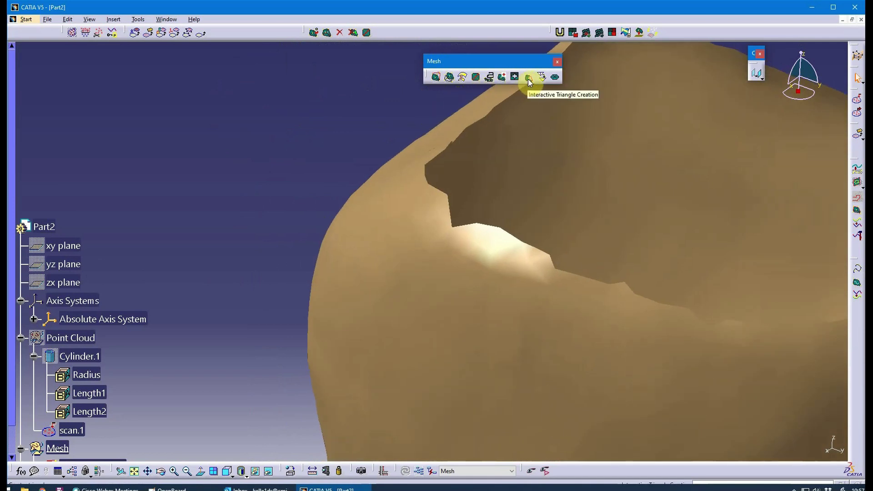
{"action": "mouse_move", "coordinate": [483, 226]}
{"action": "middle_mouse_down"}
{"action": "mouse_move", "coordinate": [464, 231]}
{"action": "mouse_move", "coordinate": [468, 195]}
{"action": "mouse_move", "coordinate": [489, 221]}
{"action": "middle_mouse_up"}
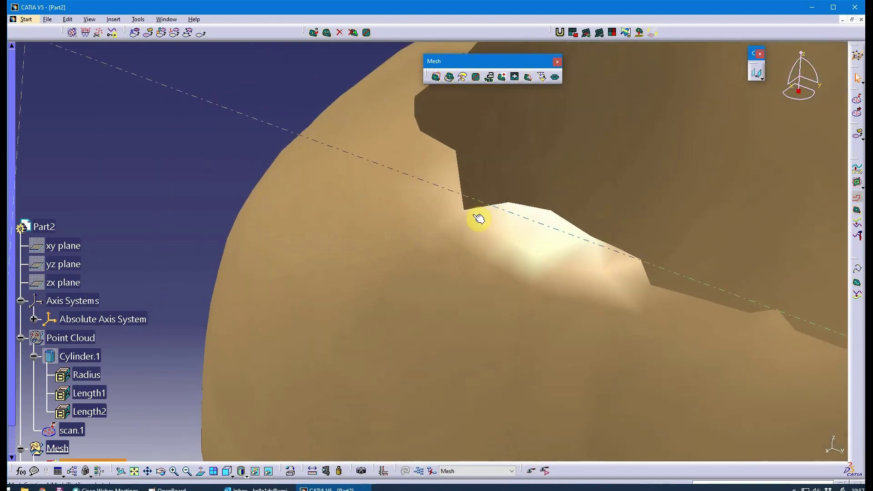
{"action": "middle_click_drag", "start_coordinate": [454, 257], "coordinate": [443, 239]}
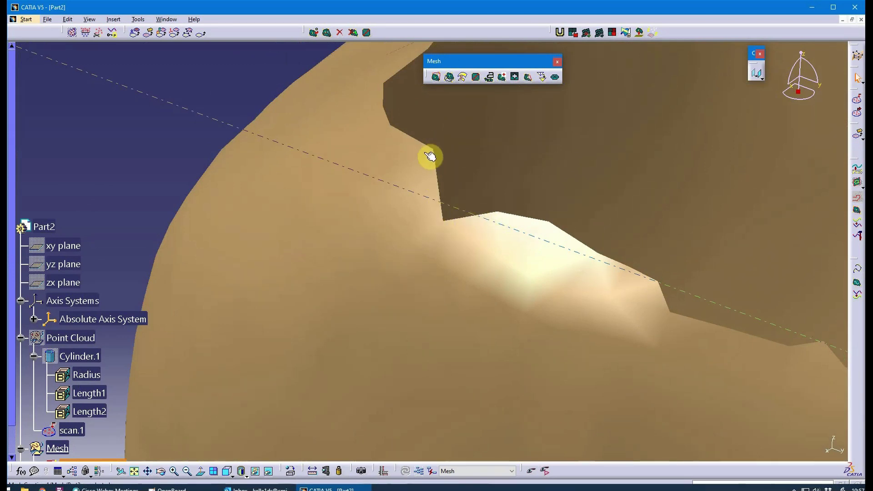
{"action": "left_click", "coordinate": [527, 79]}
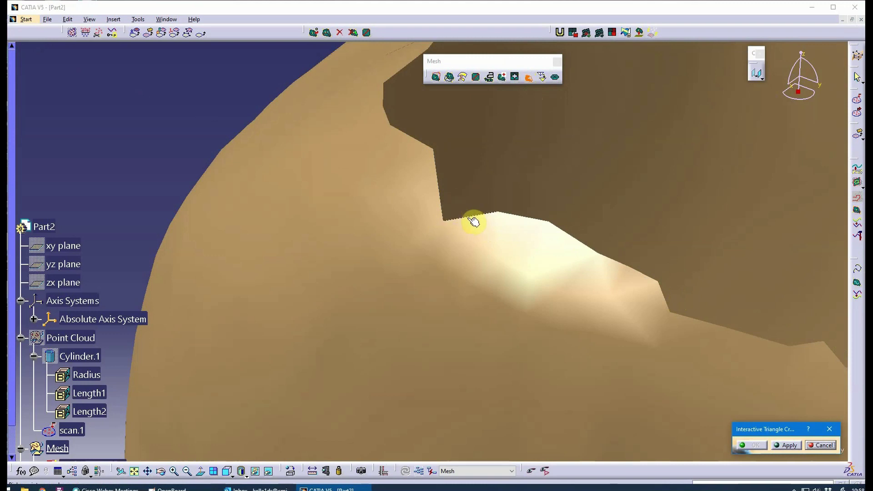
{"action": "left_click", "coordinate": [446, 215]}
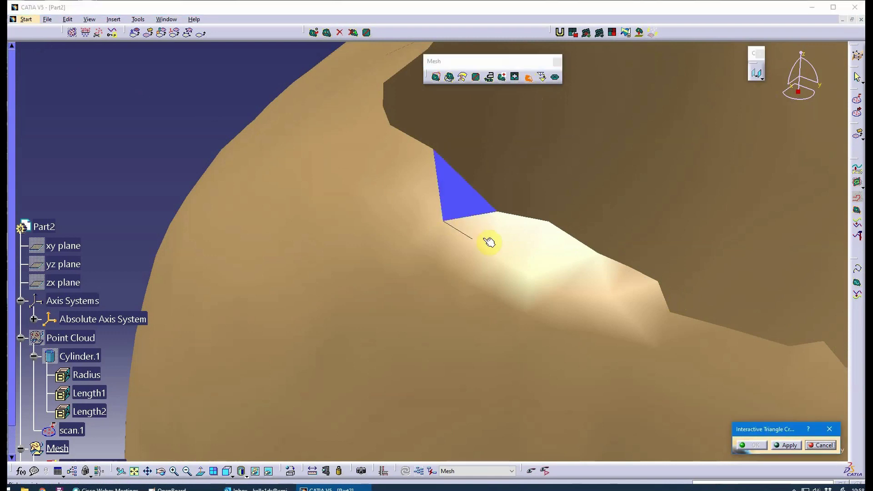
{"action": "left_click", "coordinate": [786, 445]}
{"action": "middle_click_drag", "start_coordinate": [584, 272], "coordinate": [473, 243]}
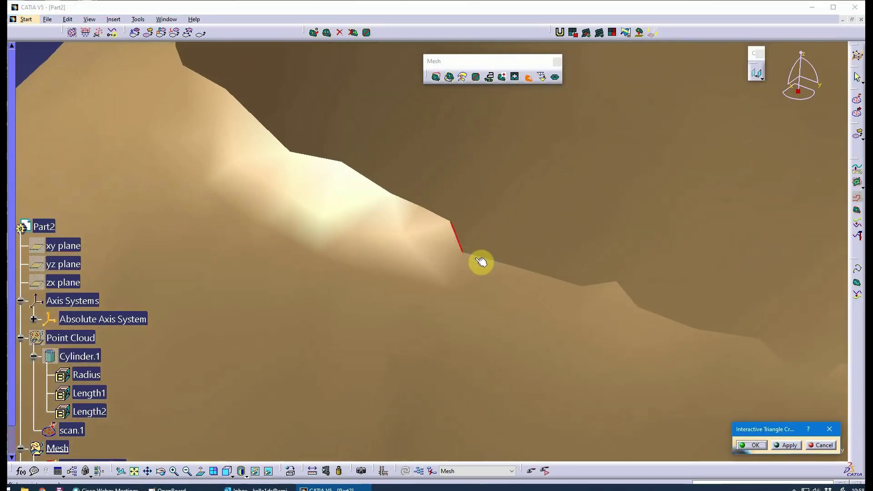
{"action": "left_click", "coordinate": [475, 260]}
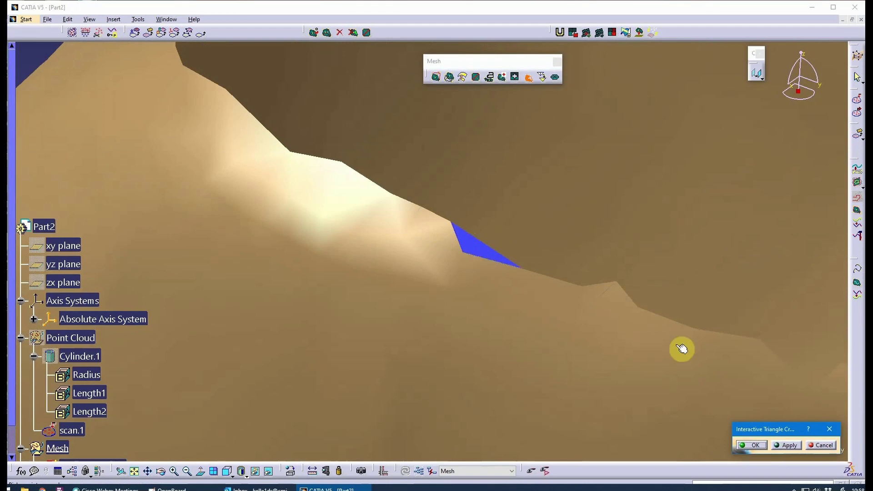
{"action": "left_click", "coordinate": [790, 446]}
Step: Fill the deep notch in the top rim with three triangles, and close the neighbouring V-shaped dip
{"action": "middle_click_drag", "start_coordinate": [643, 321], "coordinate": [576, 298]}
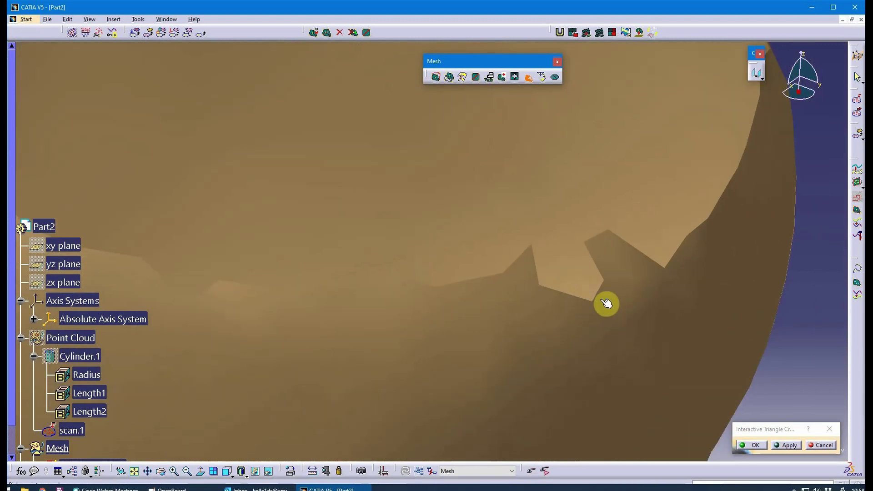
{"action": "left_click", "coordinate": [601, 286]}
{"action": "left_click", "coordinate": [586, 304]}
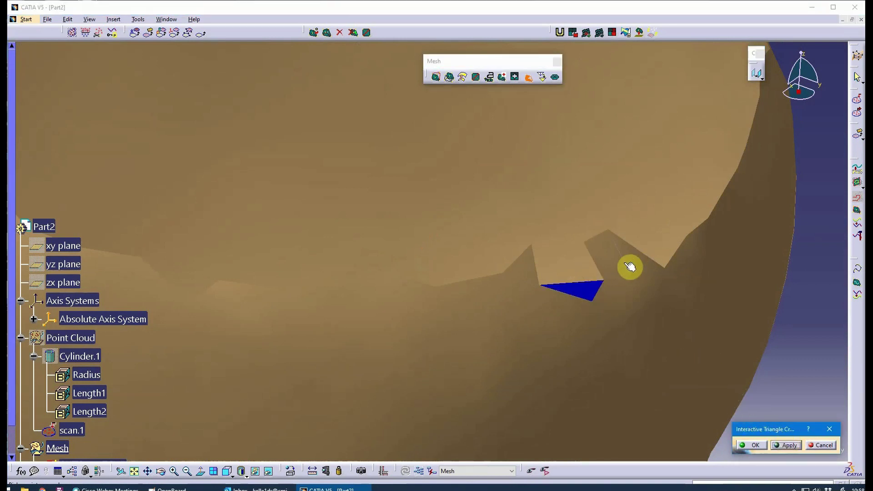
{"action": "left_click", "coordinate": [595, 288]}
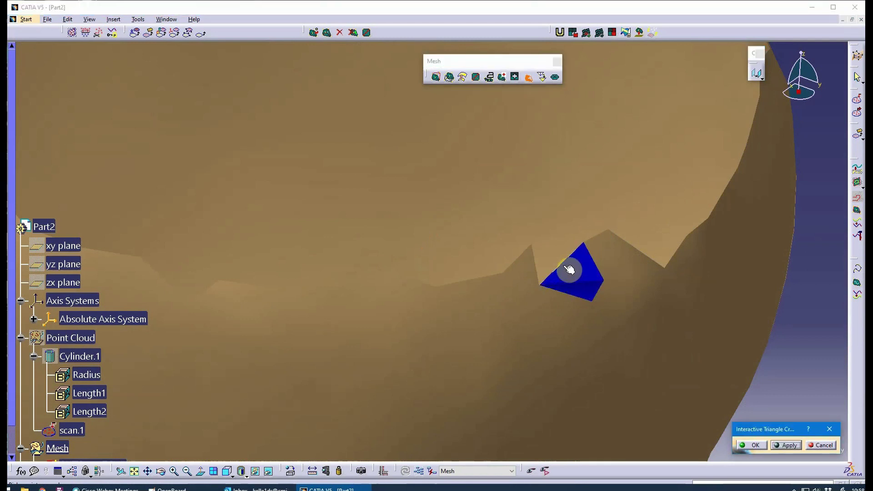
{"action": "left_click", "coordinate": [541, 275]}
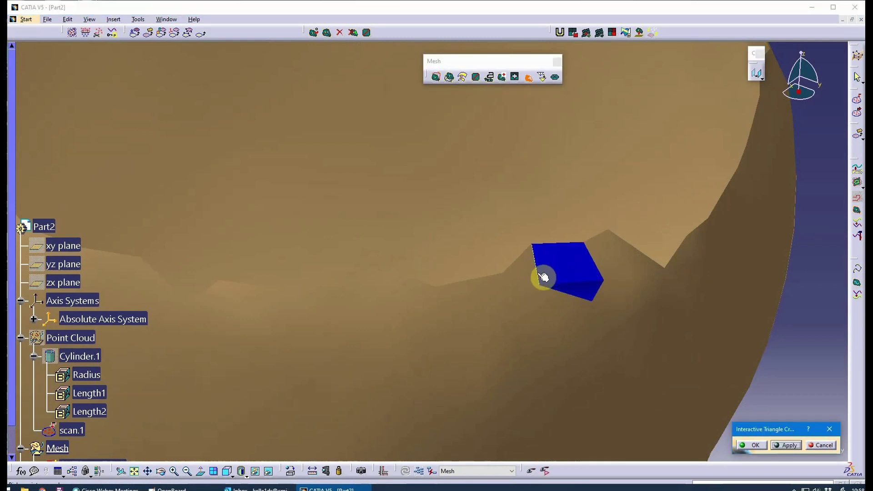
{"action": "left_click", "coordinate": [796, 447]}
{"action": "middle_click_drag", "start_coordinate": [743, 337], "coordinate": [715, 312]}
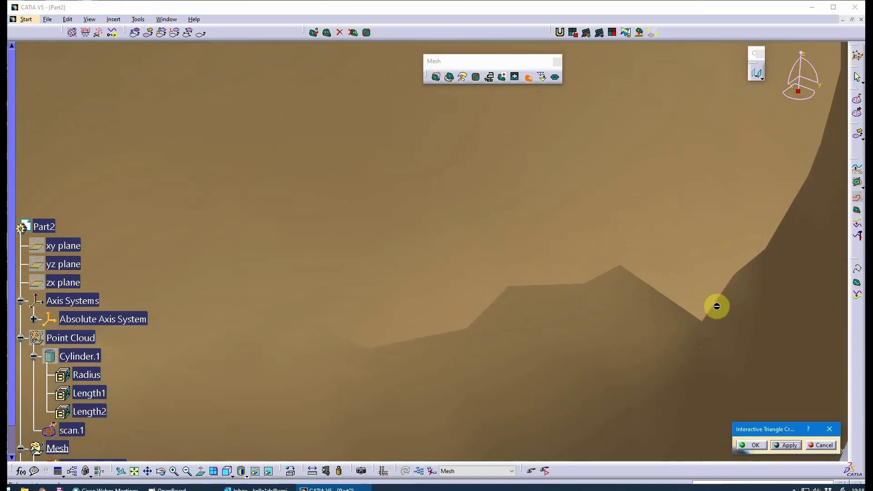
{"action": "left_click", "coordinate": [695, 320]}
{"action": "left_click", "coordinate": [785, 445]}
Step: Close the notch in the handle's bottom rim with one triangle, and finish the interactive triangle creation
{"action": "middle_click_drag", "start_coordinate": [755, 416], "coordinate": [559, 62]}
{"action": "middle_click_drag", "start_coordinate": [591, 306], "coordinate": [707, 388]}
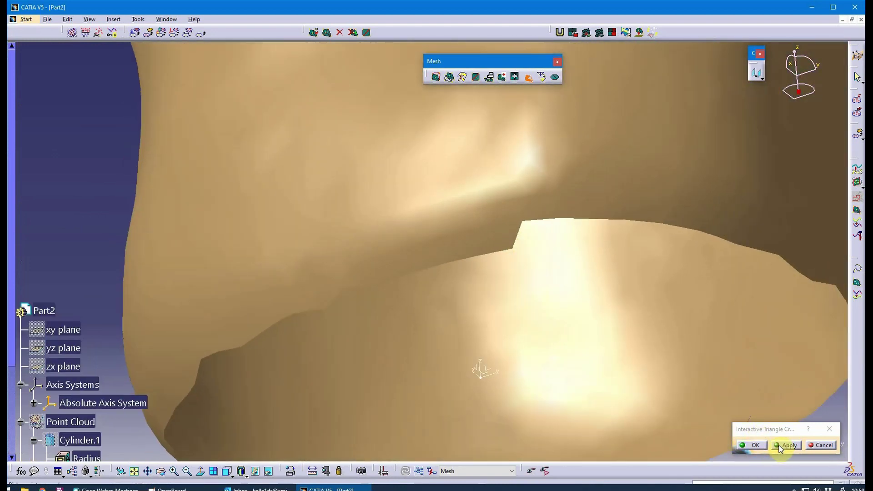
{"action": "left_click", "coordinate": [516, 235]}
{"action": "left_click", "coordinate": [539, 223]}
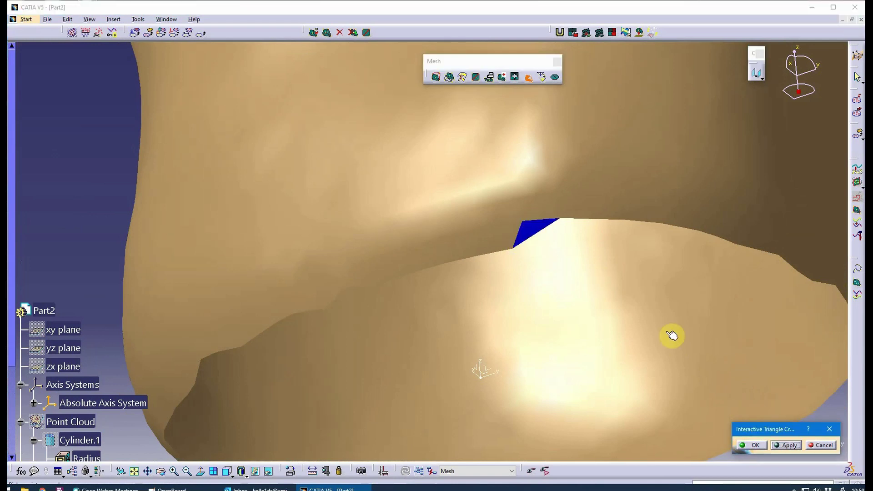
{"action": "left_click", "coordinate": [777, 446]}
{"action": "left_click", "coordinate": [752, 446]}
Step: Run the Mesh Cleaner's deletion analysis on the repaired handle mesh, and close the cleaner
{"action": "middle_click_drag", "start_coordinate": [754, 446], "coordinate": [458, 216]}
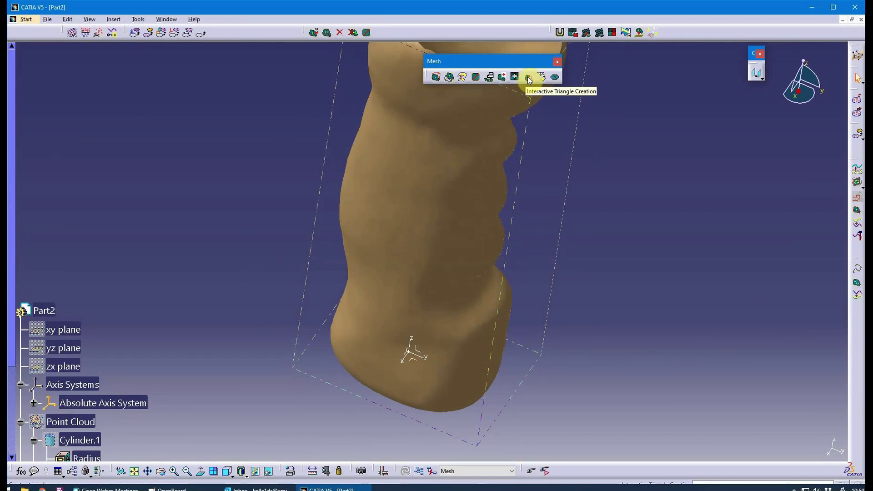
{"action": "left_click", "coordinate": [502, 77]}
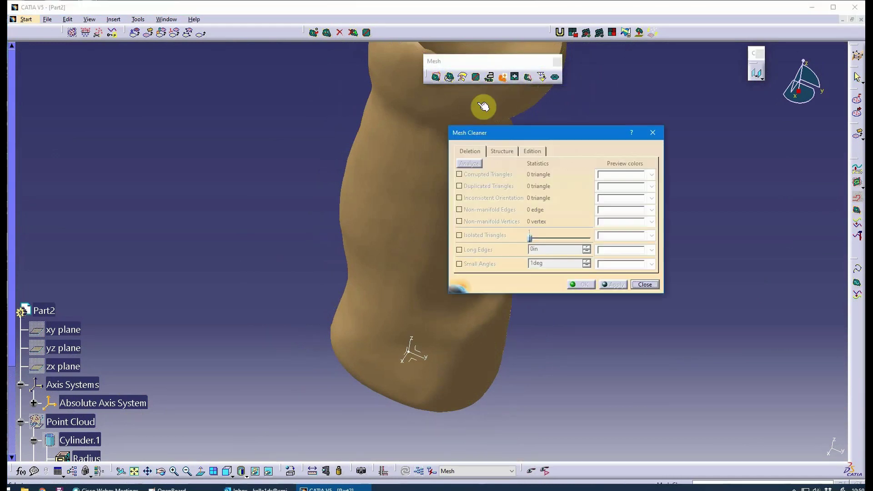
{"action": "left_click", "coordinate": [472, 164]}
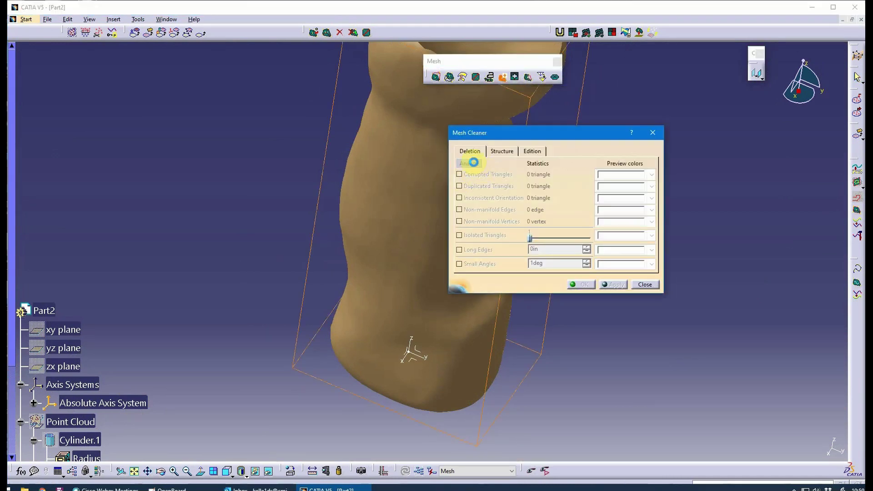
{"action": "middle_click_drag", "start_coordinate": [387, 209], "coordinate": [296, 262]}
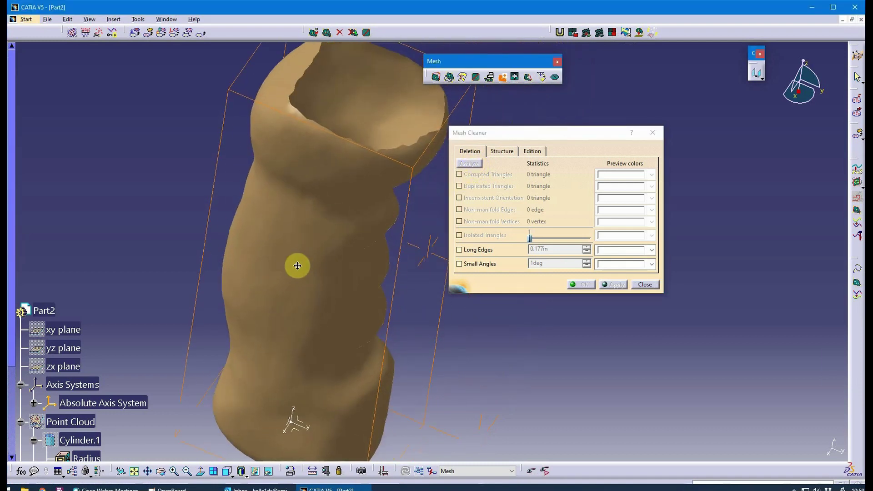
{"action": "left_click", "coordinate": [645, 285]}
Step: Show the Point Cloud set again and compare the scan points with the mesh surface around the finger grooves
{"action": "middle_click_drag", "start_coordinate": [601, 276], "coordinate": [525, 250]}
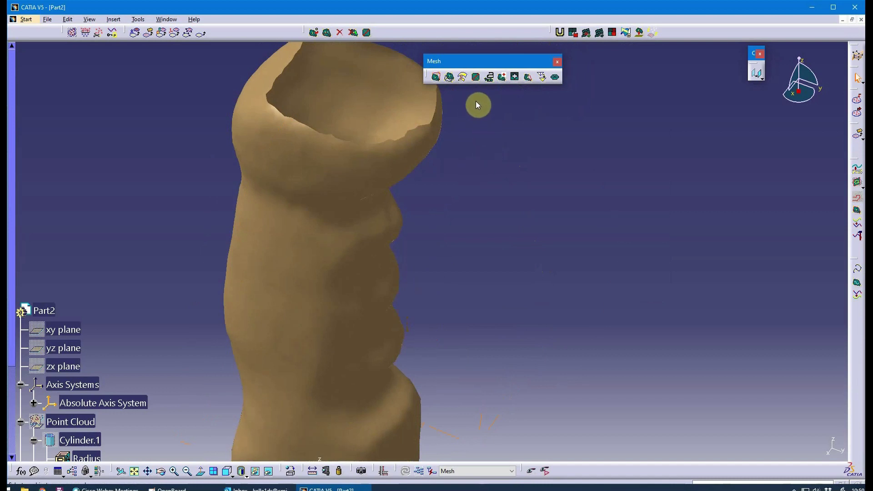
{"action": "middle_click_drag", "start_coordinate": [473, 145], "coordinate": [361, 351]}
{"action": "middle_click_drag", "start_coordinate": [286, 457], "coordinate": [349, 299]}
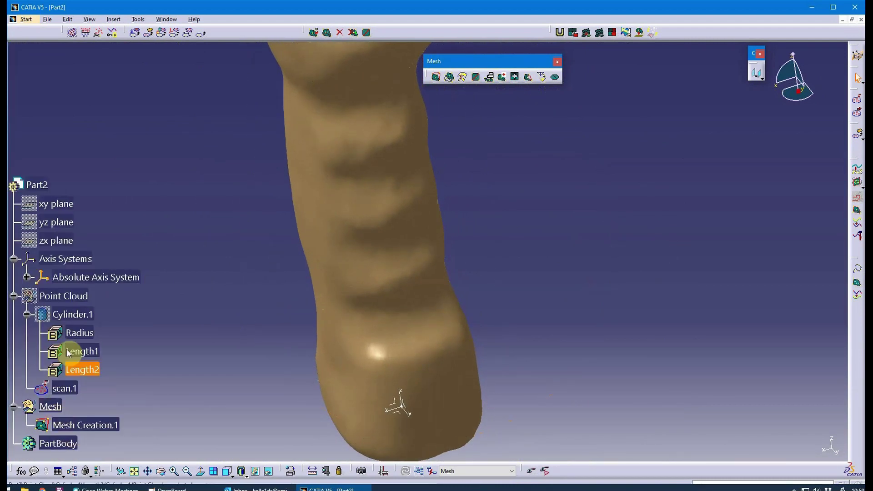
{"action": "right_click", "coordinate": [86, 295]}
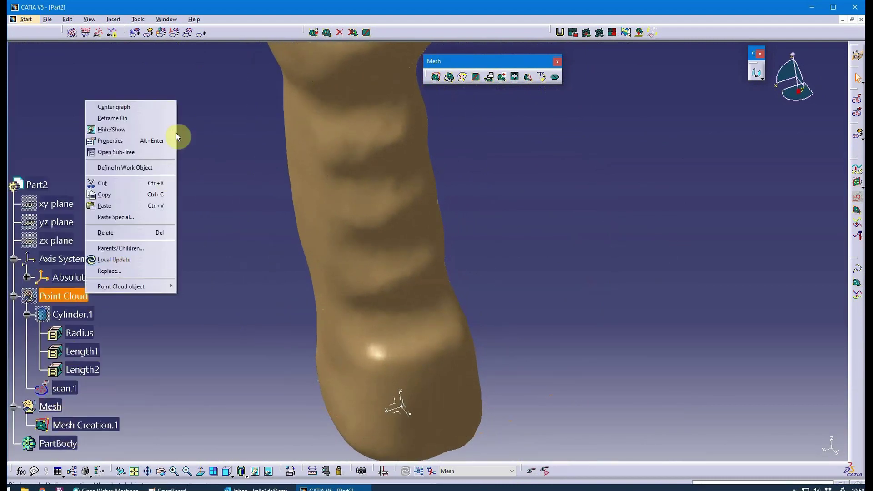
{"action": "left_click", "coordinate": [143, 130]}
{"action": "mouse_move", "coordinate": [214, 262]}
{"action": "middle_mouse_down"}
{"action": "mouse_move", "coordinate": [229, 284]}
{"action": "mouse_move", "coordinate": [186, 266]}
{"action": "mouse_move", "coordinate": [208, 271]}
{"action": "middle_mouse_up"}
{"action": "left_click", "coordinate": [318, 260]}
{"action": "middle_click_drag", "start_coordinate": [318, 259], "coordinate": [332, 282]}
{"action": "middle_click_drag", "start_coordinate": [493, 268], "coordinate": [464, 269]}
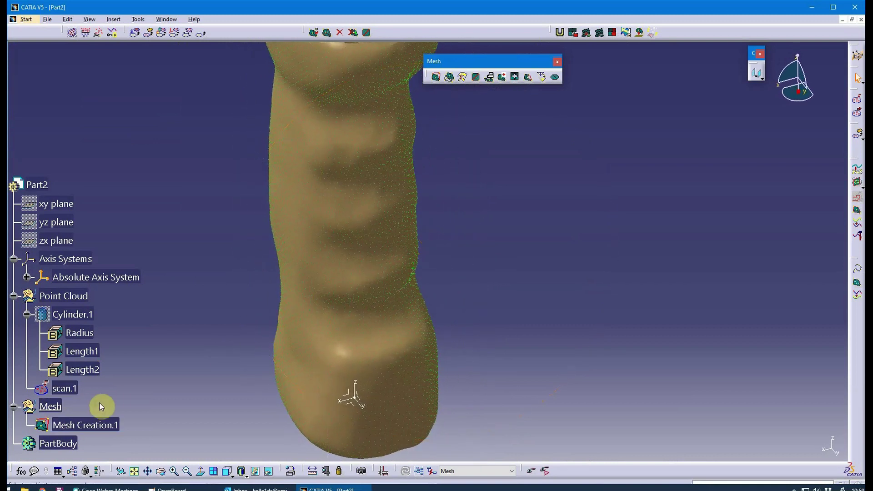
Step: Smooth Mesh Creation.1 with two single-effect Mesh Smoothing passes at coefficient 0.50
{"action": "middle_click_drag", "start_coordinate": [194, 357], "coordinate": [206, 325]}
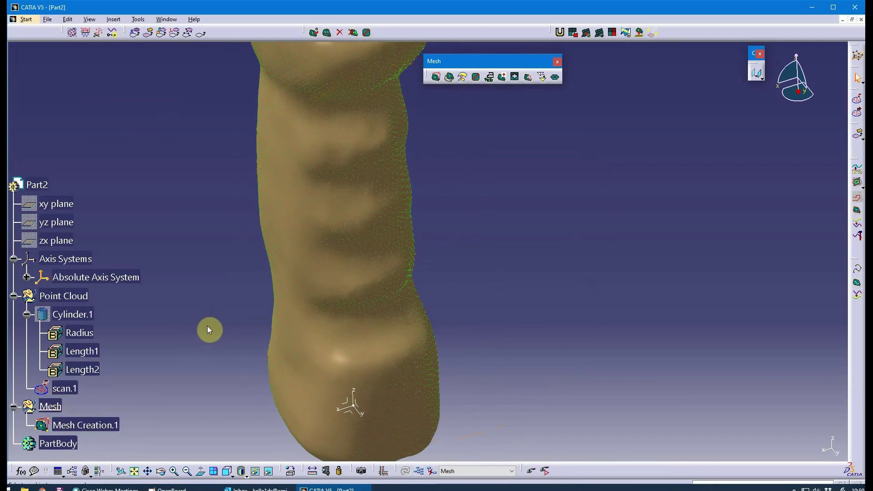
{"action": "left_click", "coordinate": [490, 79]}
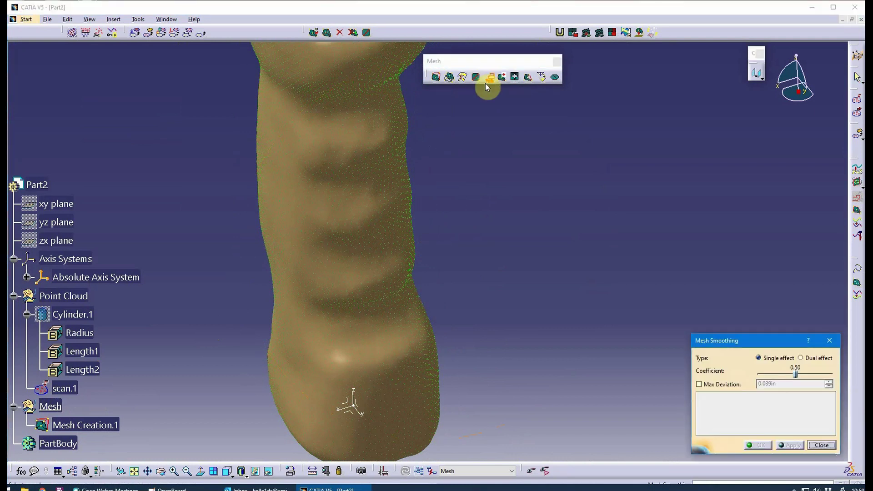
{"action": "left_click", "coordinate": [92, 427]}
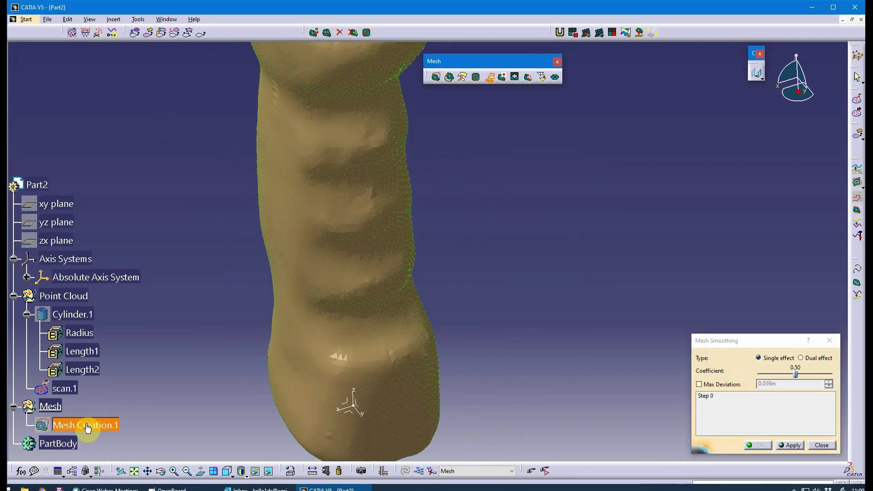
{"action": "middle_click_drag", "start_coordinate": [459, 335], "coordinate": [480, 321]}
{"action": "left_click_drag", "start_coordinate": [769, 342], "coordinate": [669, 252]}
{"action": "middle_click_drag", "start_coordinate": [408, 232], "coordinate": [381, 232]}
{"action": "middle_click_drag", "start_coordinate": [360, 278], "coordinate": [332, 259]}
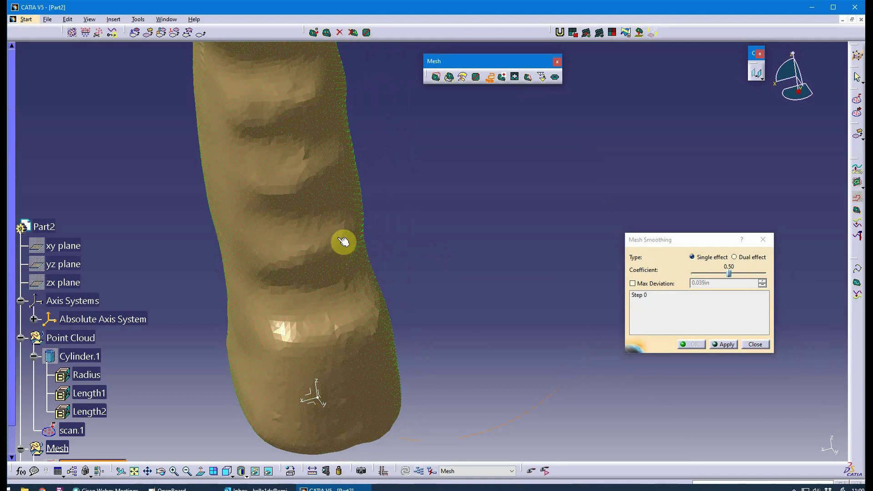
{"action": "middle_click_drag", "start_coordinate": [356, 265], "coordinate": [411, 258]}
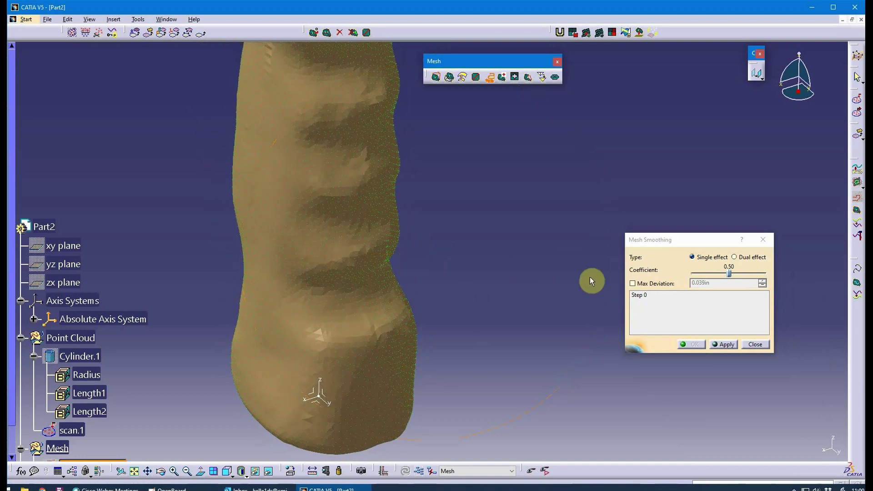
{"action": "left_click", "coordinate": [733, 344]}
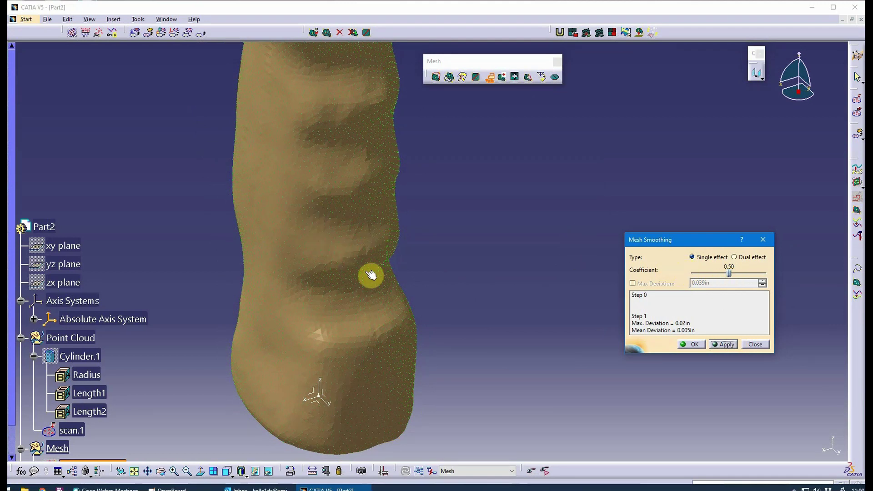
{"action": "left_click", "coordinate": [729, 346]}
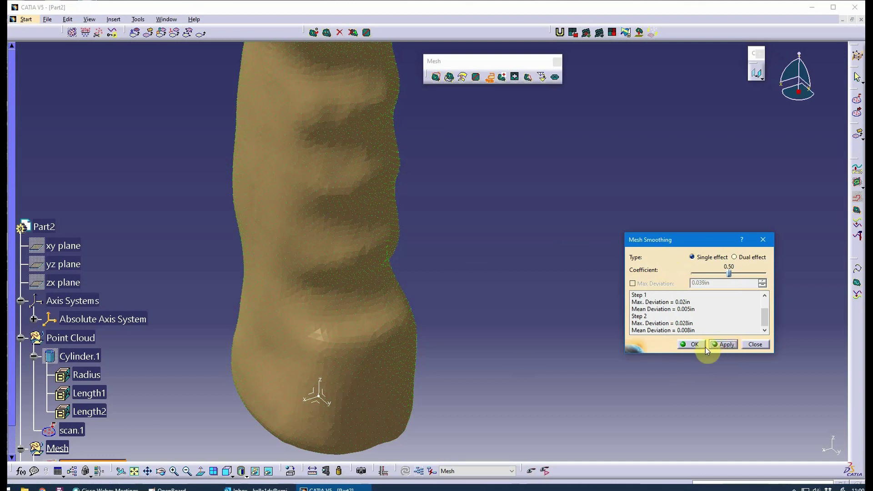
{"action": "middle_click_drag", "start_coordinate": [488, 328], "coordinate": [446, 309]}
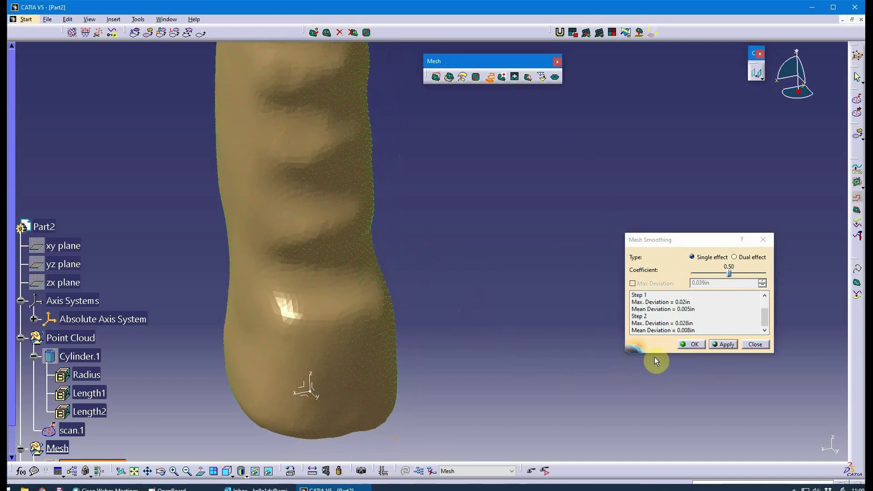
{"action": "left_click", "coordinate": [693, 344]}
{"action": "middle_click_drag", "start_coordinate": [682, 349], "coordinate": [431, 312]}
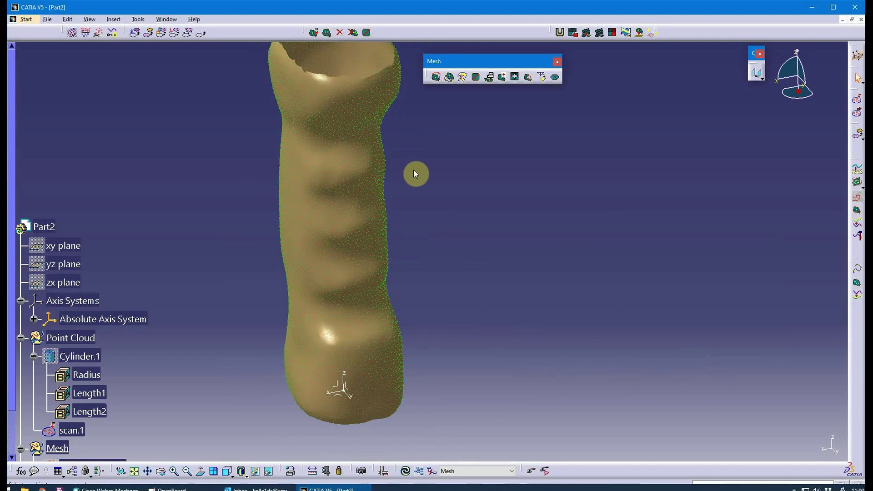
Step: Hide the Point Cloud set and display the mesh in wireframe, viewed close up at the jagged open rim
{"action": "middle_click_drag", "start_coordinate": [267, 268], "coordinate": [427, 207]}
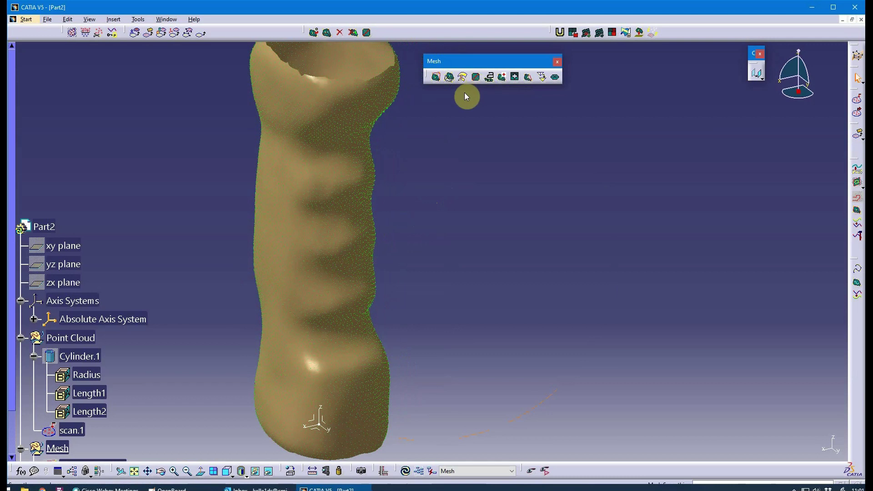
{"action": "middle_click_drag", "start_coordinate": [442, 145], "coordinate": [427, 301]}
{"action": "right_click", "coordinate": [89, 341]}
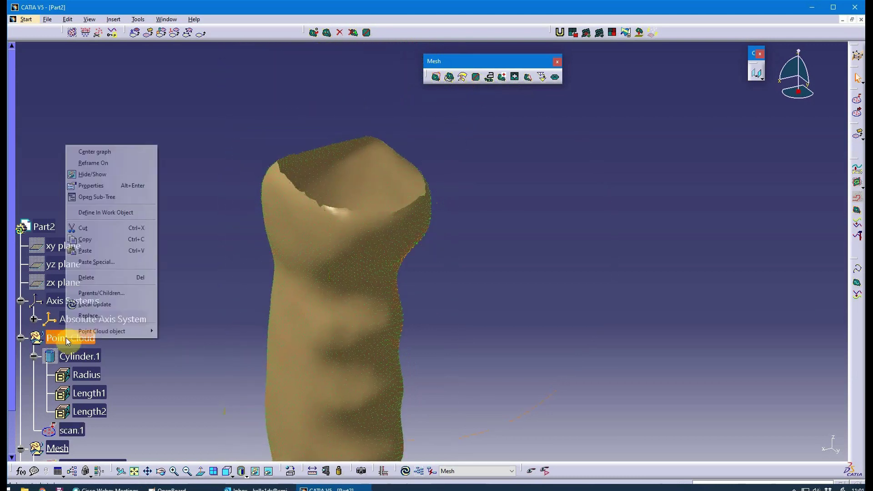
{"action": "left_click", "coordinate": [120, 174]}
{"action": "middle_click_drag", "start_coordinate": [220, 254], "coordinate": [287, 475]}
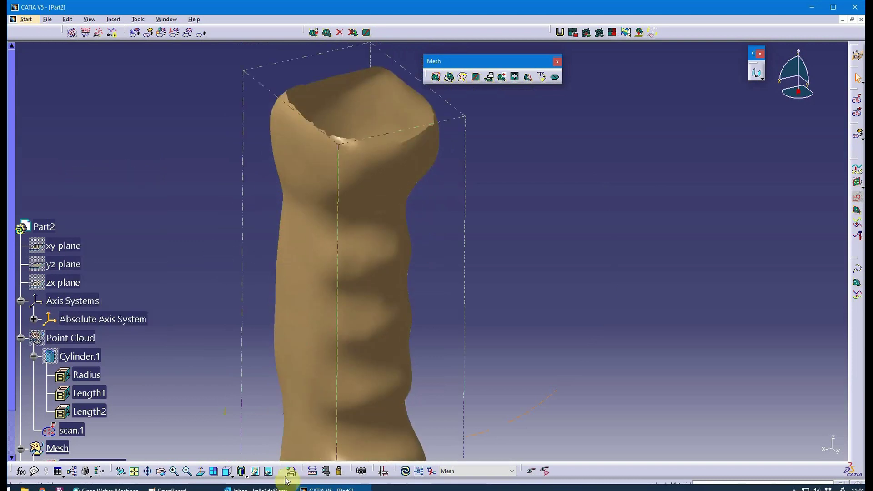
{"action": "left_click", "coordinate": [247, 476]}
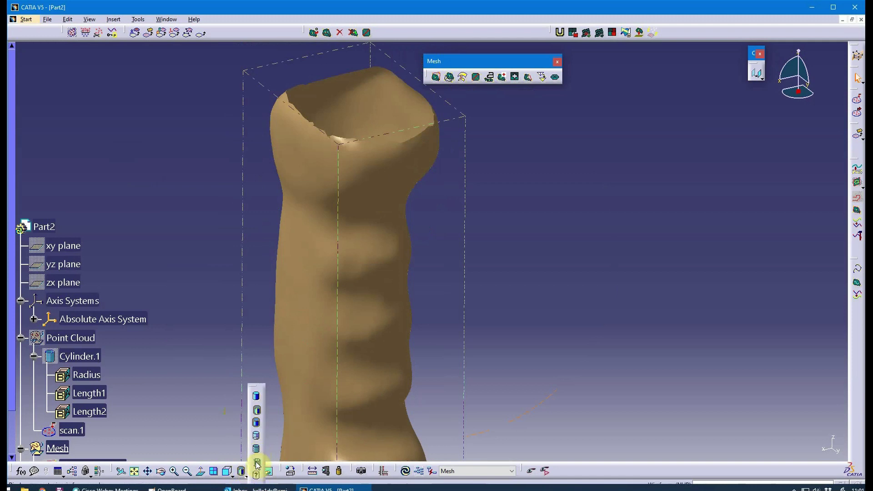
{"action": "left_click", "coordinate": [257, 463]}
{"action": "middle_click_drag", "start_coordinate": [290, 388], "coordinate": [410, 254]}
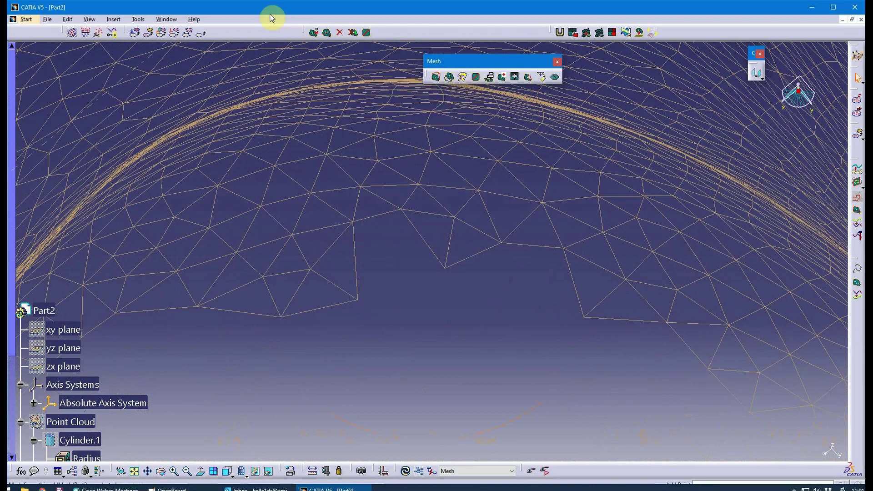
Step: Add three points to the mesh near the rim notch: one beside its straight side and two within the neighbouring pointed tooth
{"action": "left_click_drag", "start_coordinate": [302, 31], "coordinate": [317, 118]}
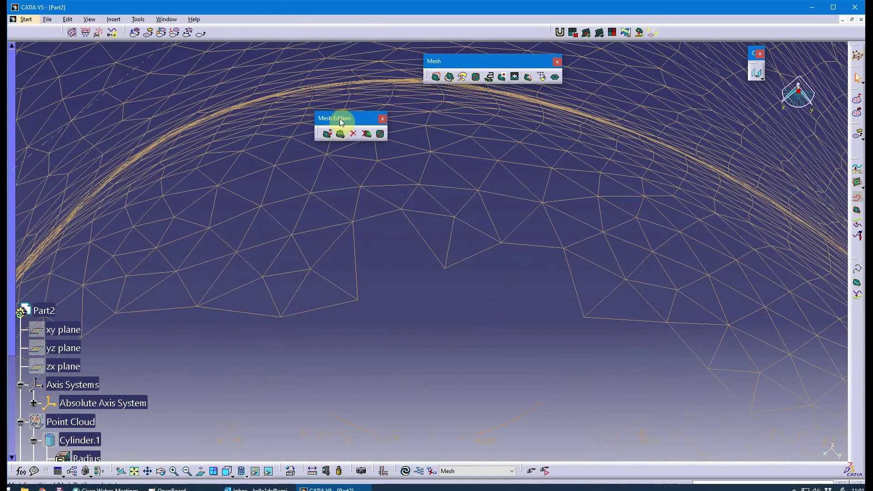
{"action": "left_click_drag", "start_coordinate": [316, 24], "coordinate": [314, 26]}
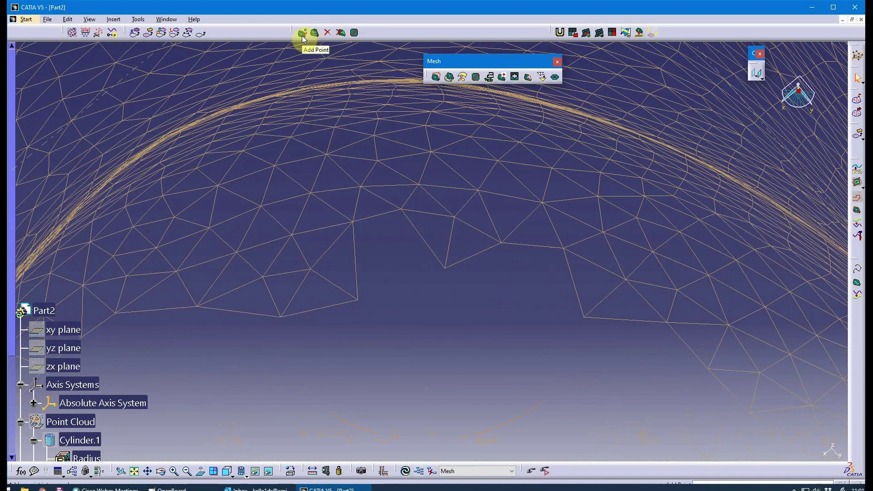
{"action": "left_click", "coordinate": [302, 33]}
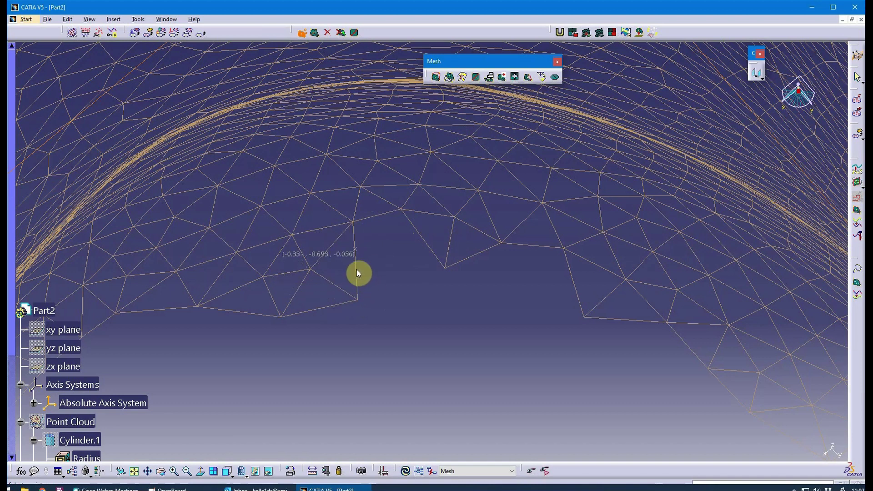
{"action": "left_click", "coordinate": [384, 219]}
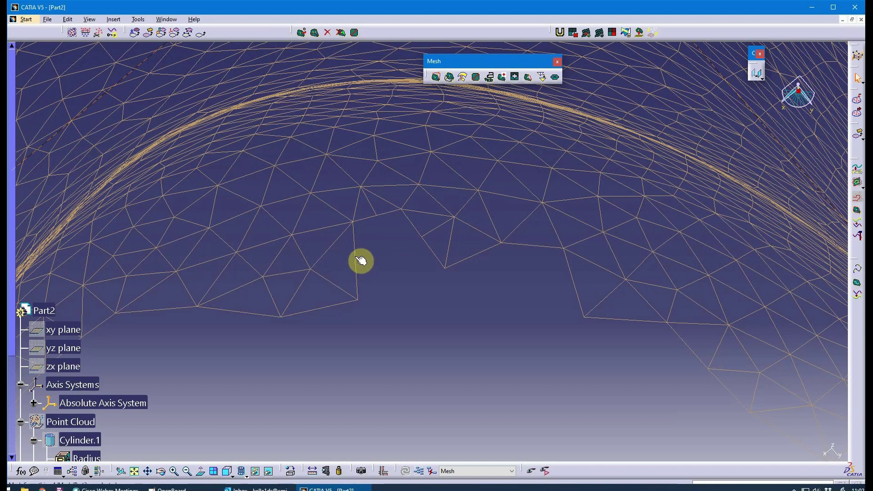
{"action": "left_click", "coordinate": [302, 34]}
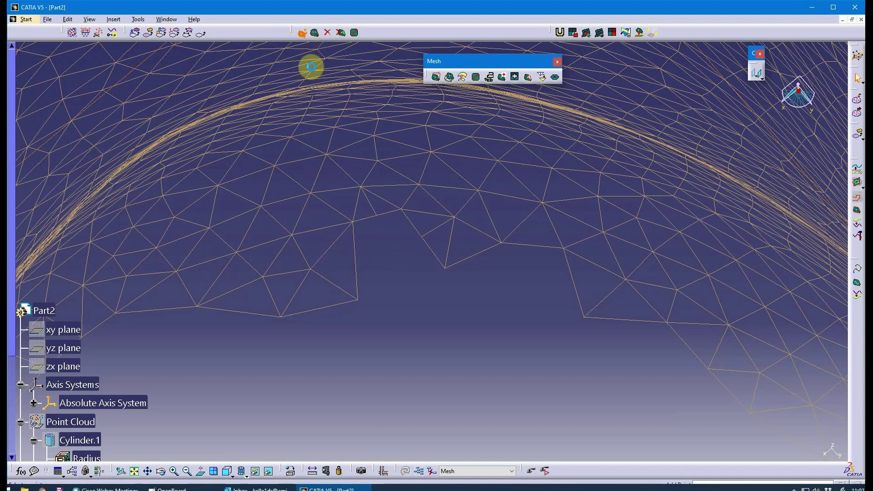
{"action": "left_click", "coordinate": [357, 265]}
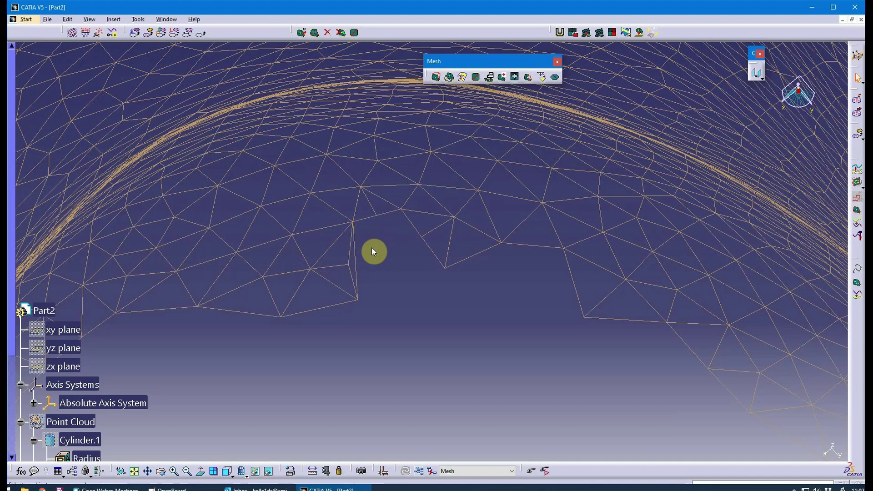
{"action": "left_click", "coordinate": [302, 33]}
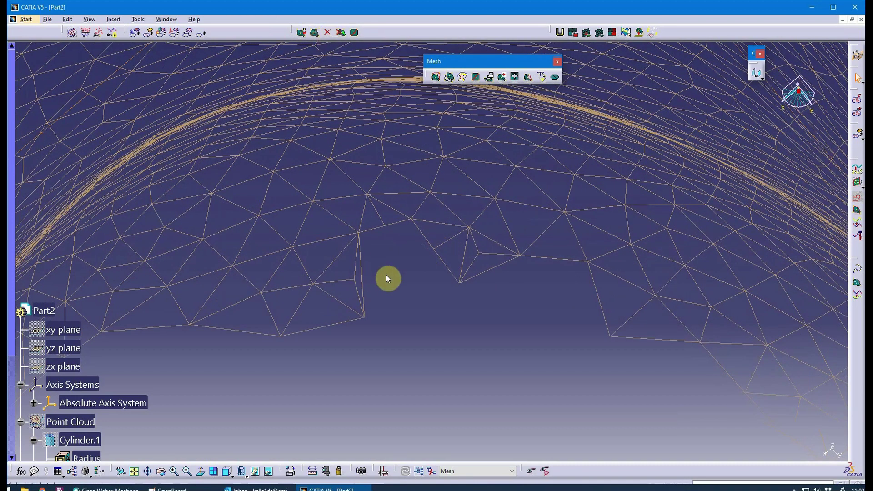
Step: Remove two vertices from the pointed tooth at the rim: the newly added one on its side and the one at its tip
{"action": "left_click", "coordinate": [329, 33]}
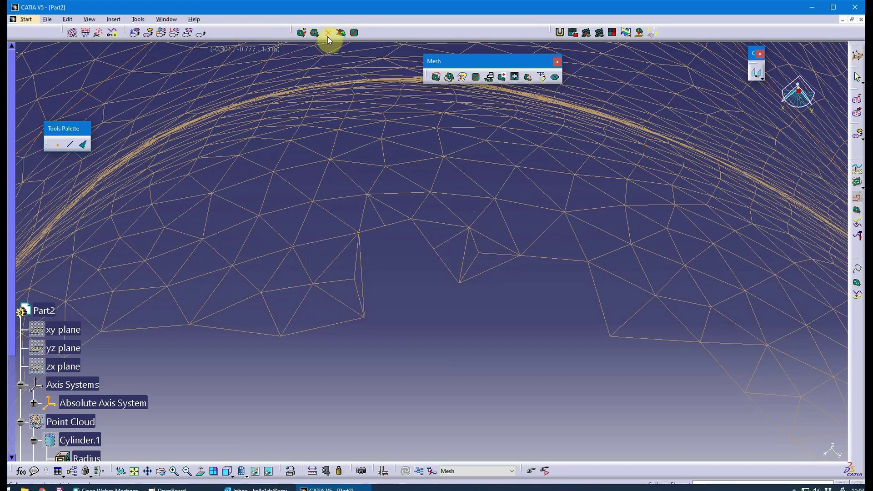
{"action": "left_click", "coordinate": [481, 253]}
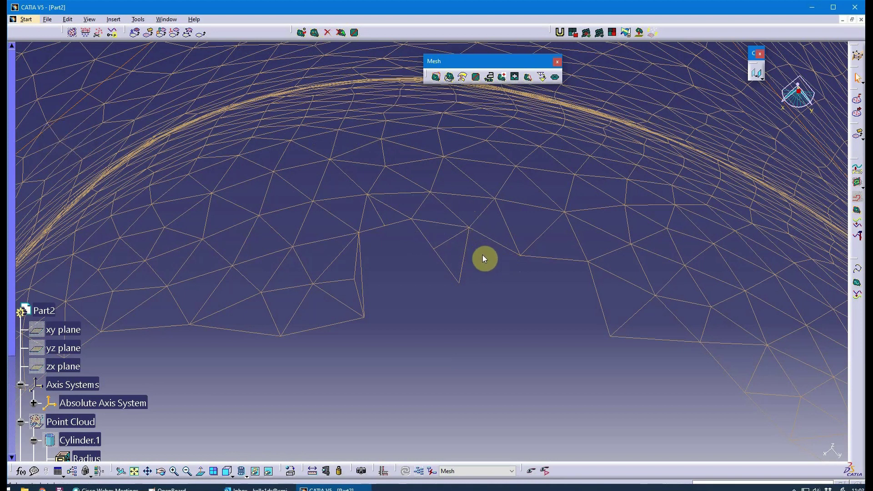
{"action": "left_click", "coordinate": [327, 33]}
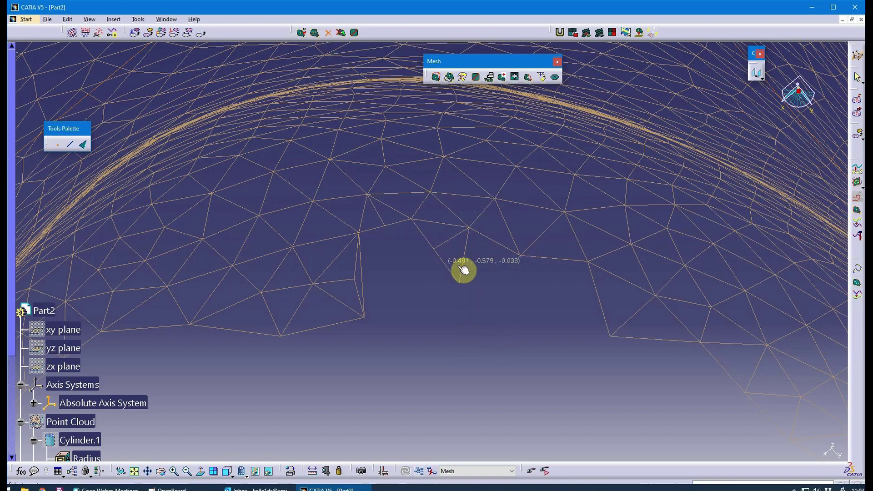
{"action": "left_click", "coordinate": [462, 285]}
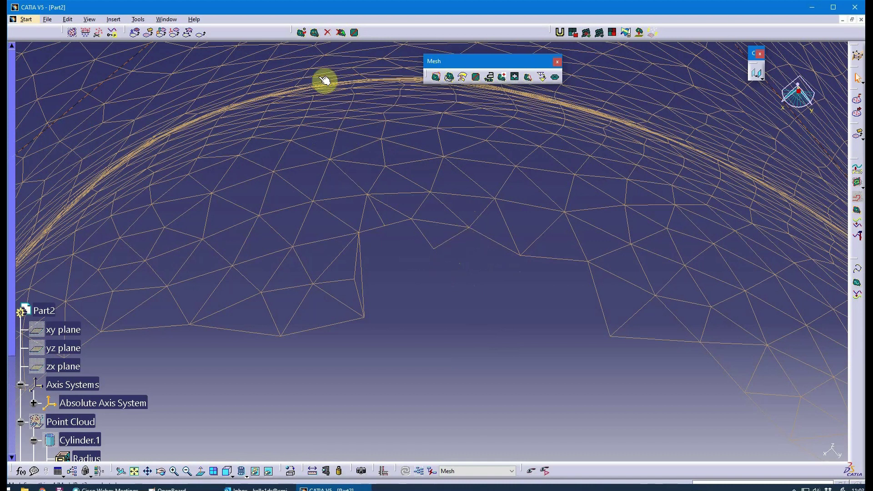
Step: Move the corner vertex at the lower end of the notch's straight side slightly into the notch by adjusting its Y coordinate
{"action": "left_click", "coordinate": [317, 35]}
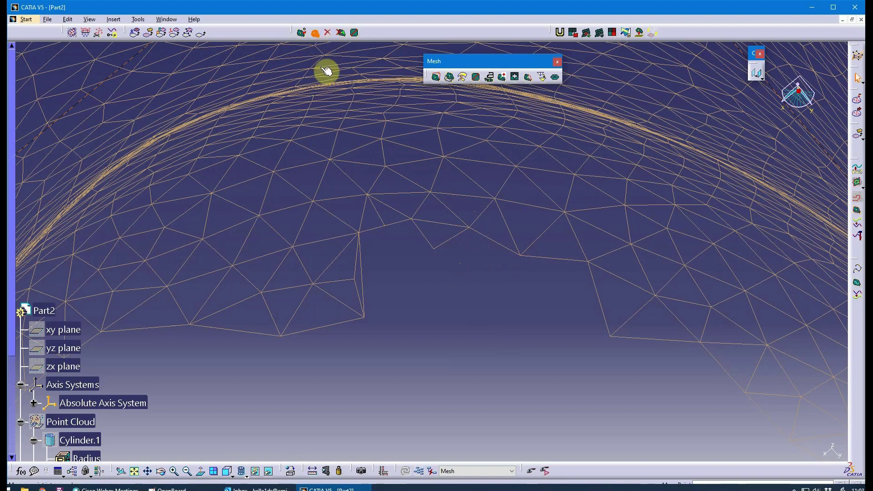
{"action": "left_click", "coordinate": [364, 313]}
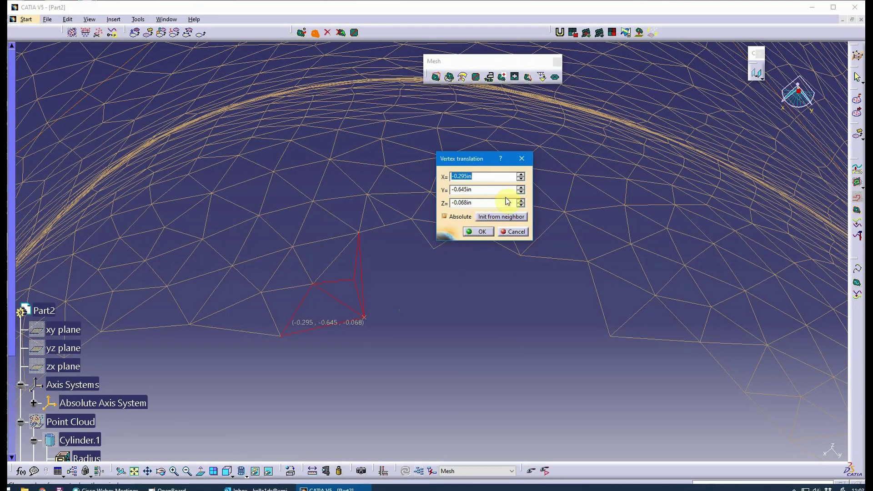
{"action": "left_click", "coordinate": [520, 192]}
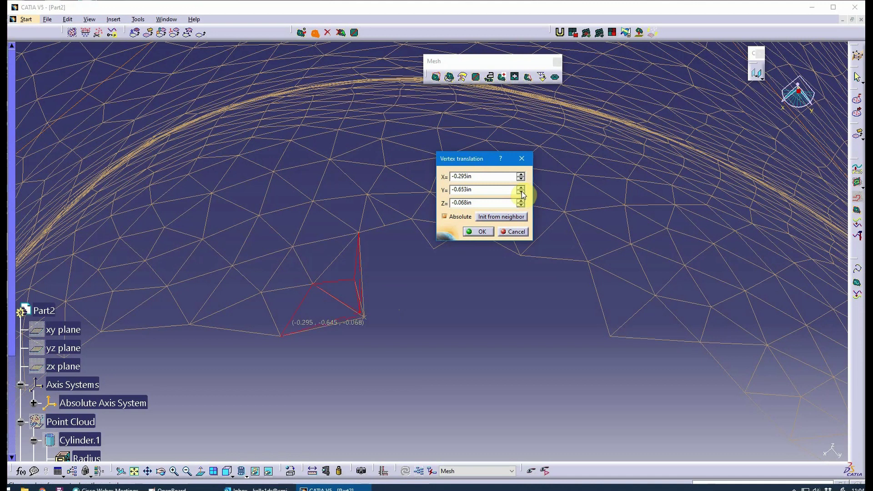
{"action": "left_click", "coordinate": [521, 187]}
{"action": "left_click", "coordinate": [490, 232]}
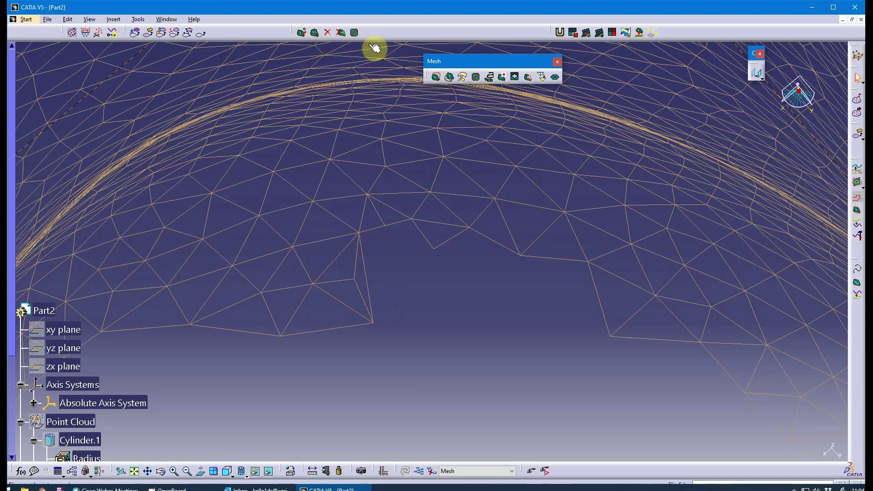
Step: Show the handle's side profile looking along the X axis in shaded display, framed on the uneven top rim
{"action": "left_click_drag", "start_coordinate": [491, 61], "coordinate": [464, 93]}
{"action": "middle_click_drag", "start_coordinate": [428, 350], "coordinate": [440, 279]}
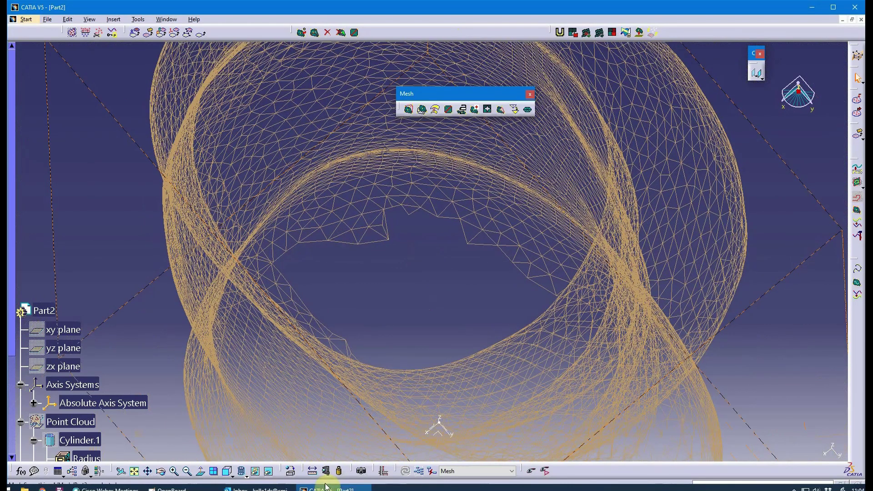
{"action": "left_click", "coordinate": [228, 473]}
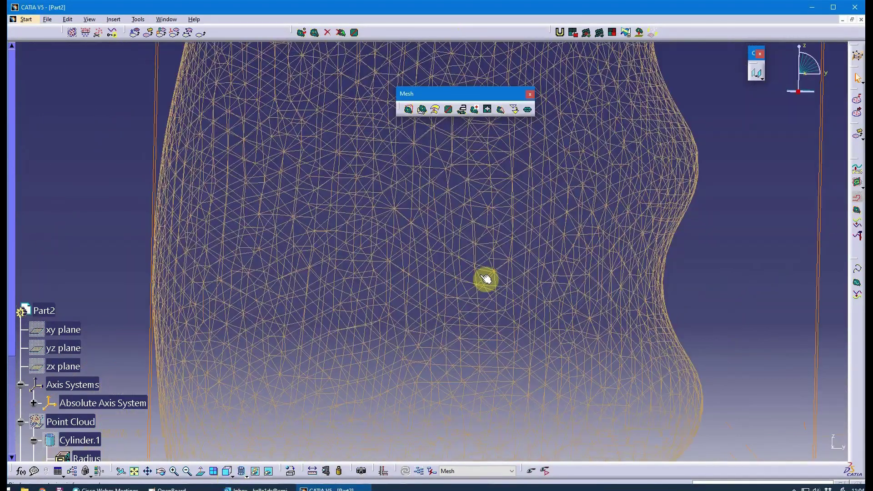
{"action": "middle_click_drag", "start_coordinate": [486, 279], "coordinate": [455, 328]}
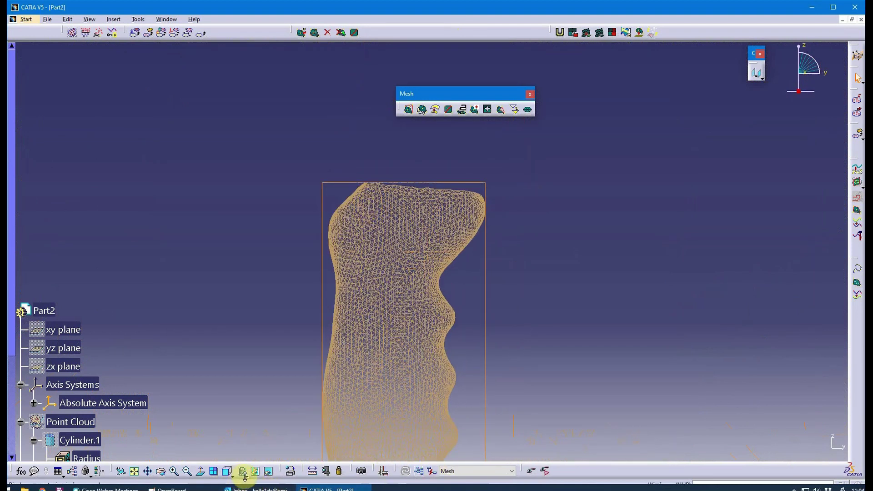
{"action": "left_click", "coordinate": [244, 475]}
{"action": "left_click", "coordinate": [271, 413]}
{"action": "mouse_move", "coordinate": [491, 169]}
{"action": "middle_mouse_down"}
{"action": "mouse_move", "coordinate": [509, 190]}
{"action": "mouse_move", "coordinate": [512, 167]}
{"action": "mouse_move", "coordinate": [525, 241]}
{"action": "mouse_move", "coordinate": [522, 226]}
{"action": "middle_mouse_up"}
Step: Undock the Cloud Operations toolbar and place it beside the floating Mesh toolbar above the handle
{"action": "left_click_drag", "start_coordinate": [472, 89], "coordinate": [446, 78]}
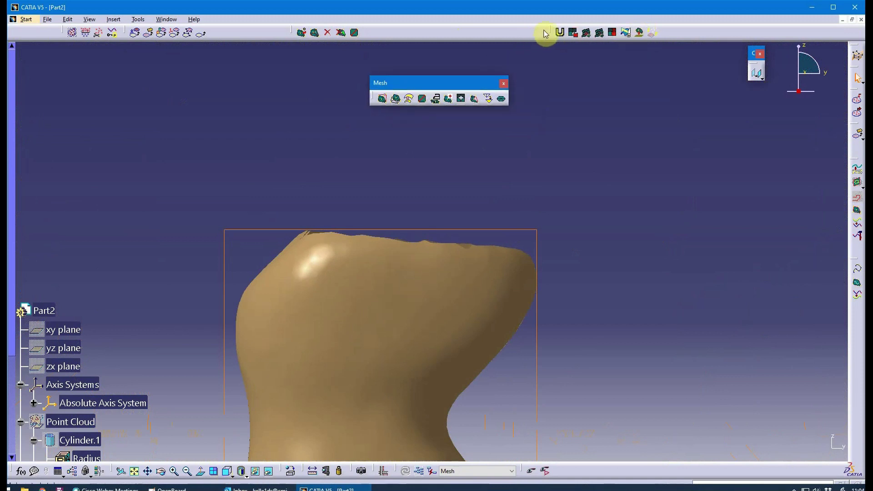
{"action": "left_click_drag", "start_coordinate": [550, 33], "coordinate": [575, 74]}
{"action": "mouse_move", "coordinate": [478, 88]}
{"action": "left_mouse_down"}
{"action": "mouse_move", "coordinate": [483, 74]}
{"action": "mouse_move", "coordinate": [490, 77]}
{"action": "left_mouse_up"}
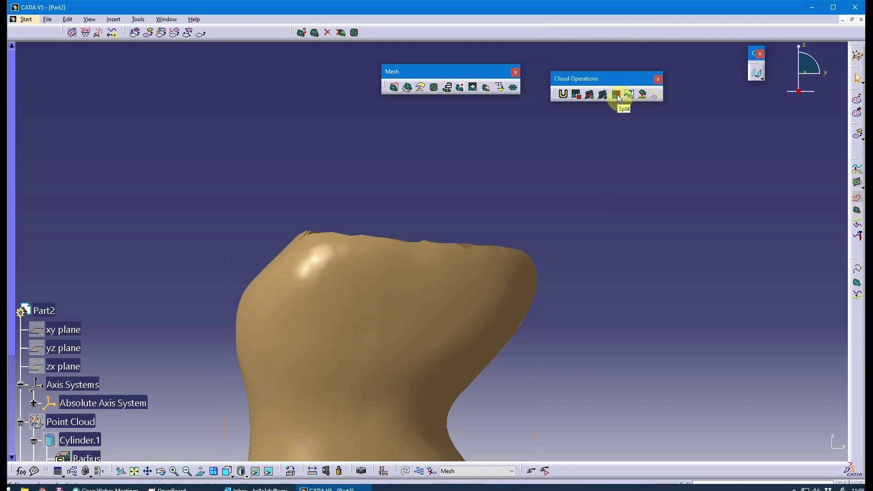
Step: Split the handle mesh with a four-cornered polygonal trap enclosing the uneven top rim, slanted to follow the rim, keeping Inside Trap selected
{"action": "left_click", "coordinate": [616, 94]}
{"action": "left_click", "coordinate": [398, 273]}
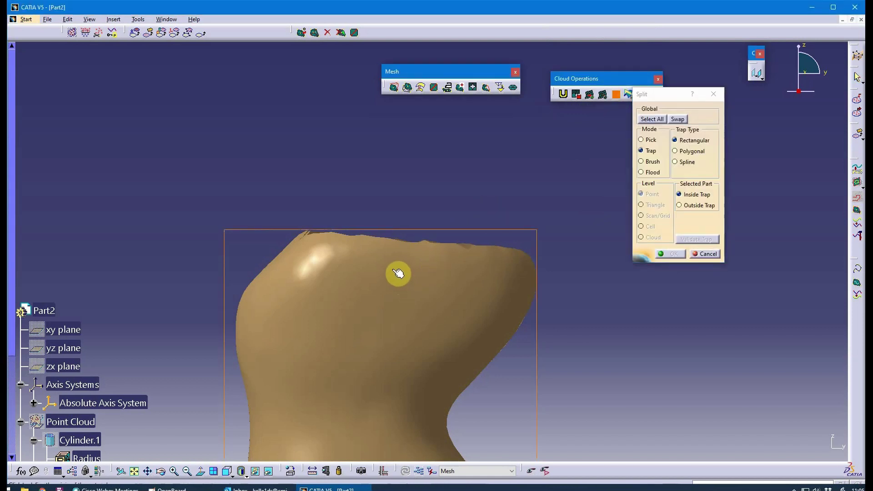
{"action": "left_click", "coordinate": [692, 152]}
{"action": "left_click", "coordinate": [281, 233]}
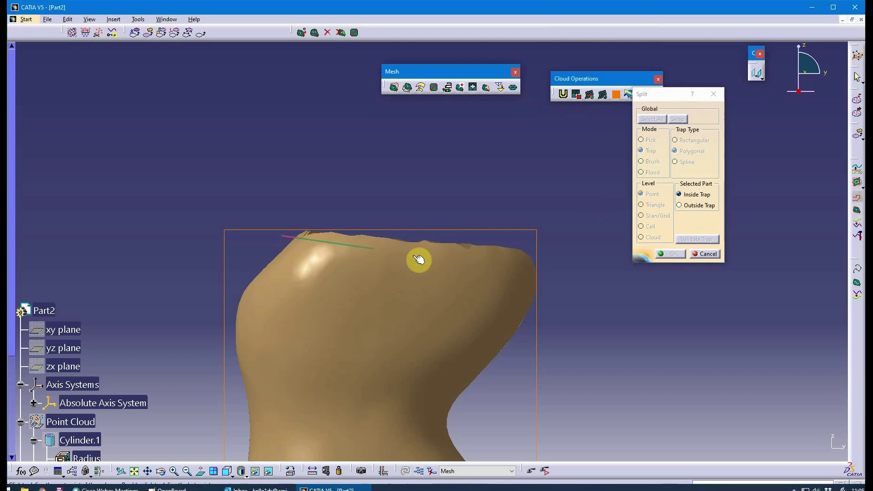
{"action": "left_click", "coordinate": [558, 263]}
{"action": "left_click", "coordinate": [560, 238]}
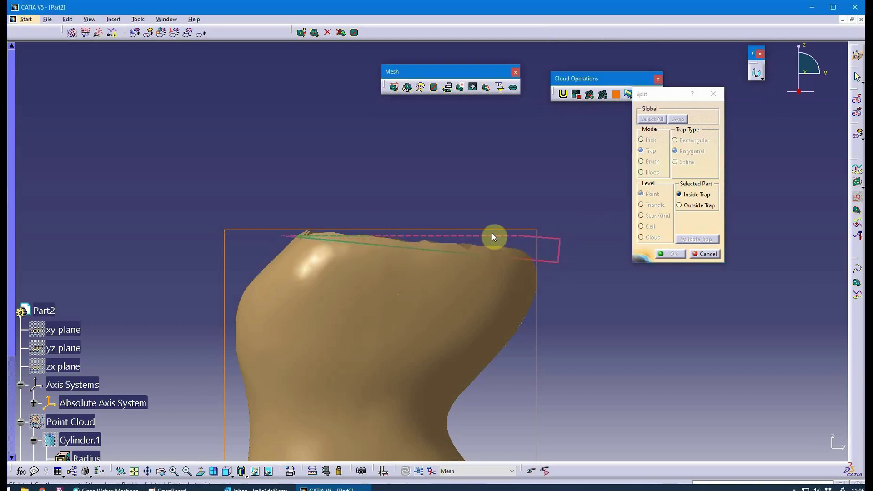
{"action": "double_click", "coordinate": [297, 218]}
{"action": "middle_click_drag", "start_coordinate": [337, 290], "coordinate": [374, 265]}
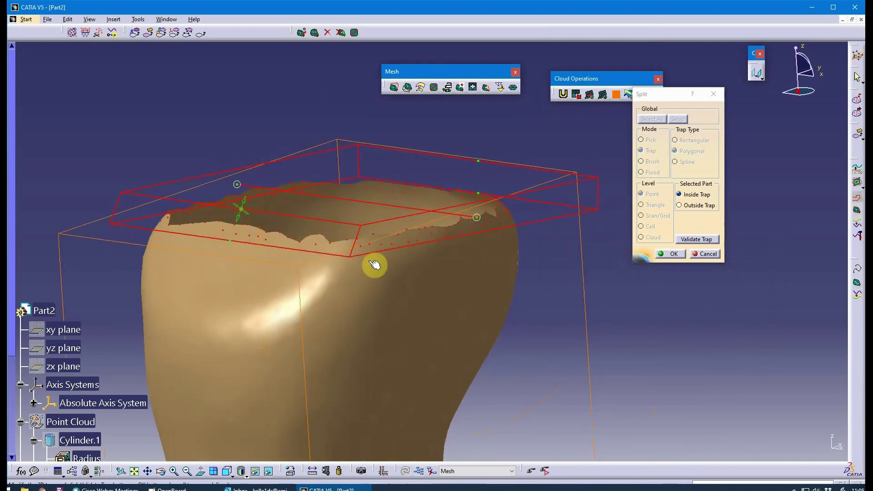
{"action": "middle_click_drag", "start_coordinate": [464, 291], "coordinate": [250, 277]}
{"action": "left_click", "coordinate": [668, 253]}
Step: Hide the split-off top rim piece, SplitMesh.2
{"action": "middle_click_drag", "start_coordinate": [643, 268], "coordinate": [280, 335]}
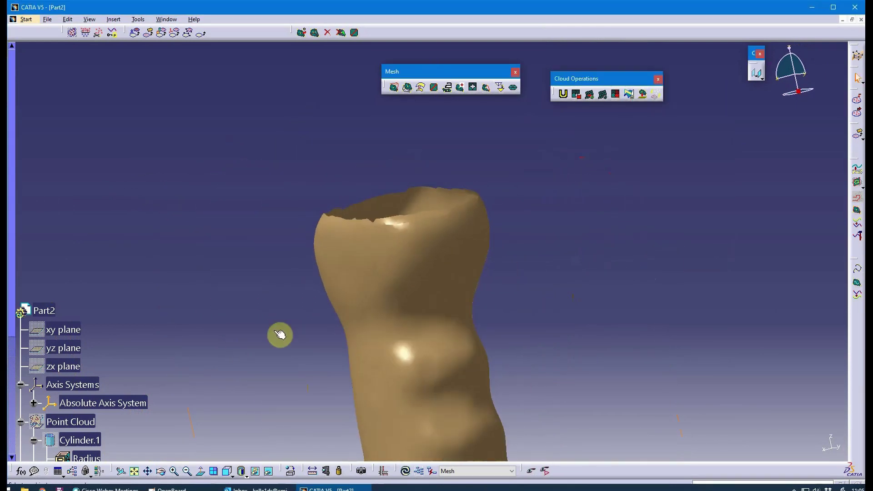
{"action": "middle_click_drag", "start_coordinate": [282, 288], "coordinate": [359, 288]}
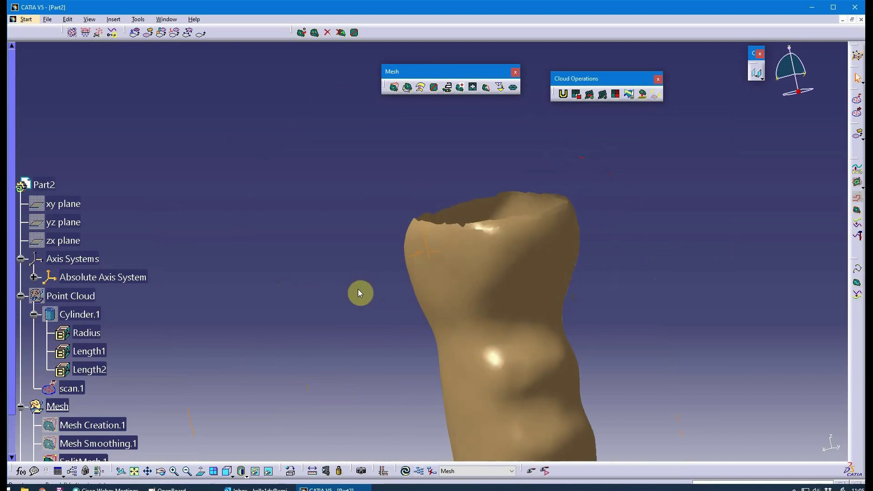
{"action": "left_click", "coordinate": [99, 355]}
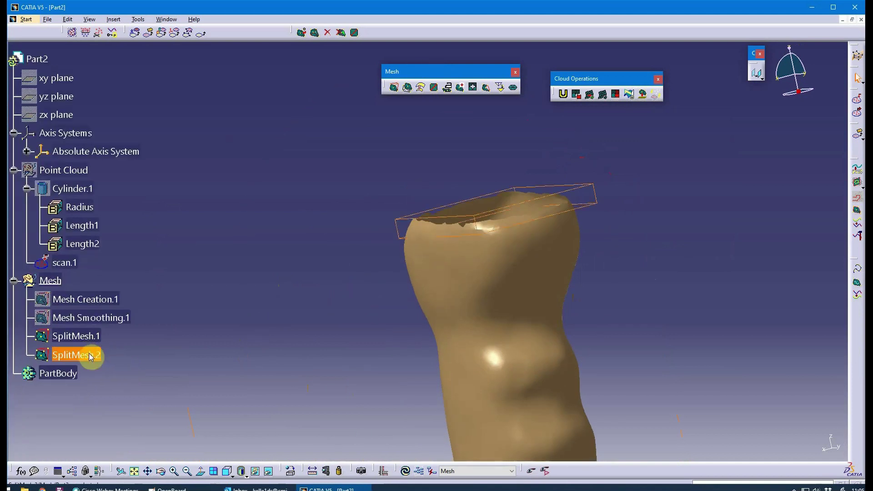
{"action": "right_click", "coordinate": [90, 356]}
{"action": "left_click", "coordinate": [171, 197]}
{"action": "middle_click_drag", "start_coordinate": [410, 329], "coordinate": [459, 318]}
{"action": "left_click", "coordinate": [471, 362]}
Step: Split off the handle's ragged bottom edge with a thin rectangular trap drawn across the base in the side view along the X axis
{"action": "left_click", "coordinate": [293, 468]}
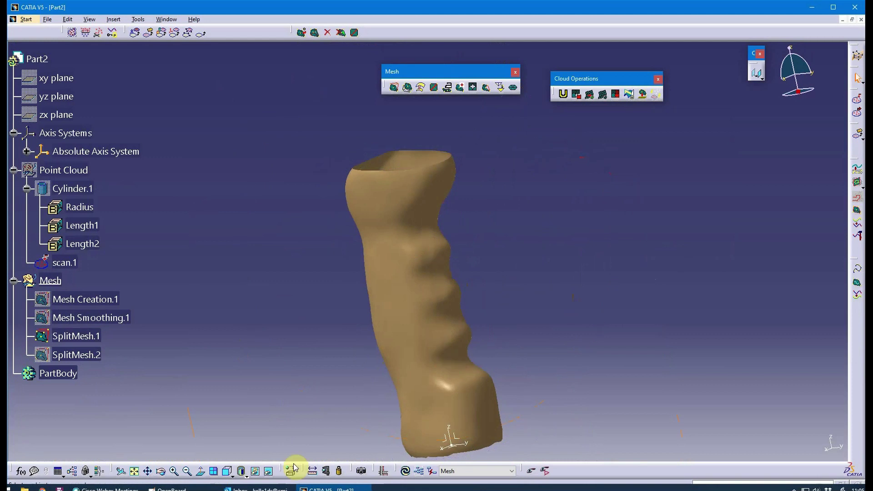
{"action": "left_click", "coordinate": [227, 471]}
{"action": "middle_click_drag", "start_coordinate": [483, 399], "coordinate": [626, 174]}
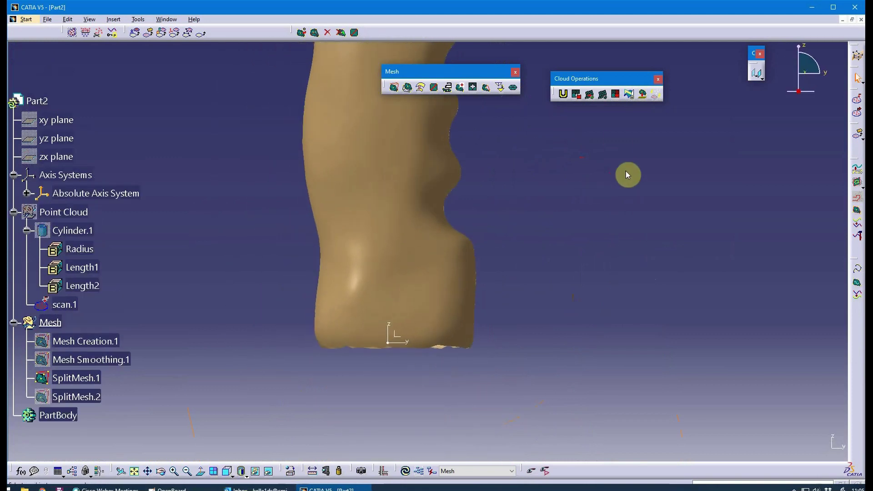
{"action": "left_click", "coordinate": [615, 94]}
{"action": "left_click", "coordinate": [452, 302]}
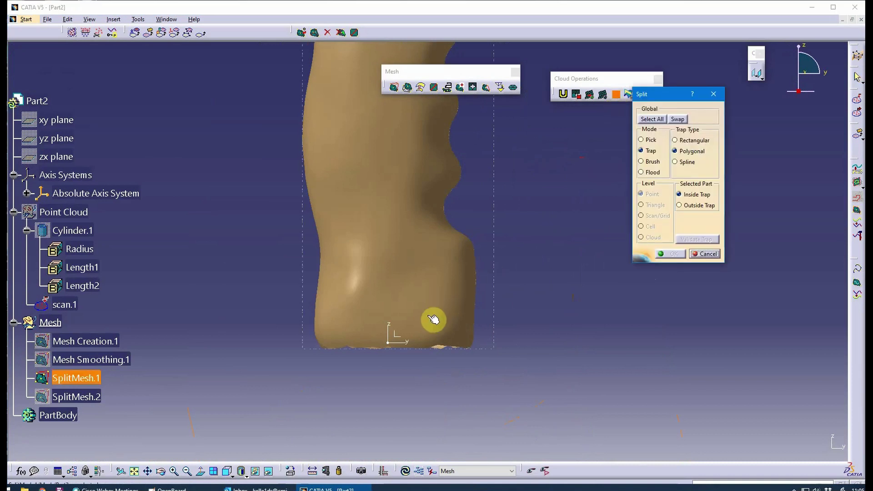
{"action": "left_click", "coordinate": [317, 360]}
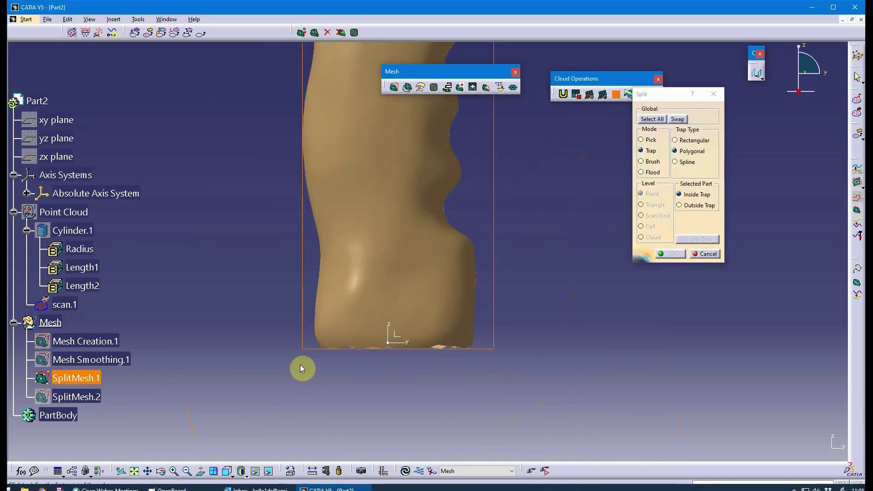
{"action": "left_click", "coordinate": [706, 142]}
{"action": "left_click_drag", "start_coordinate": [306, 361], "coordinate": [482, 342]}
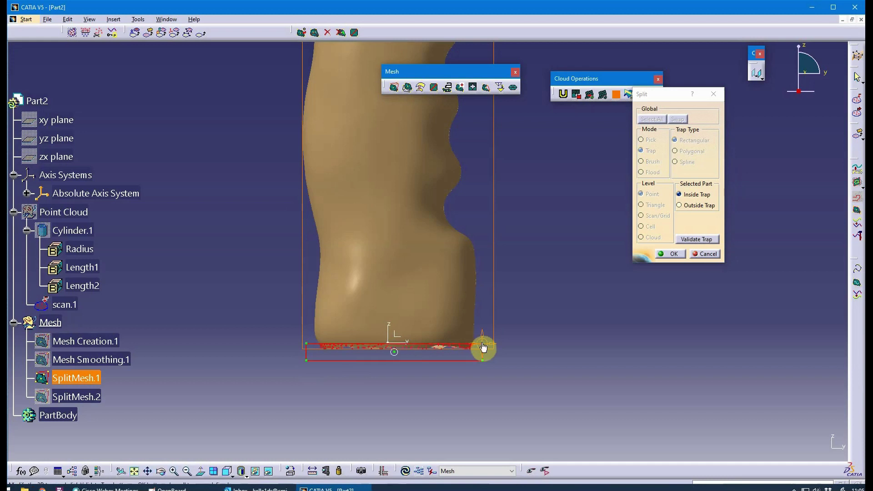
{"action": "middle_click_drag", "start_coordinate": [507, 227], "coordinate": [352, 257]}
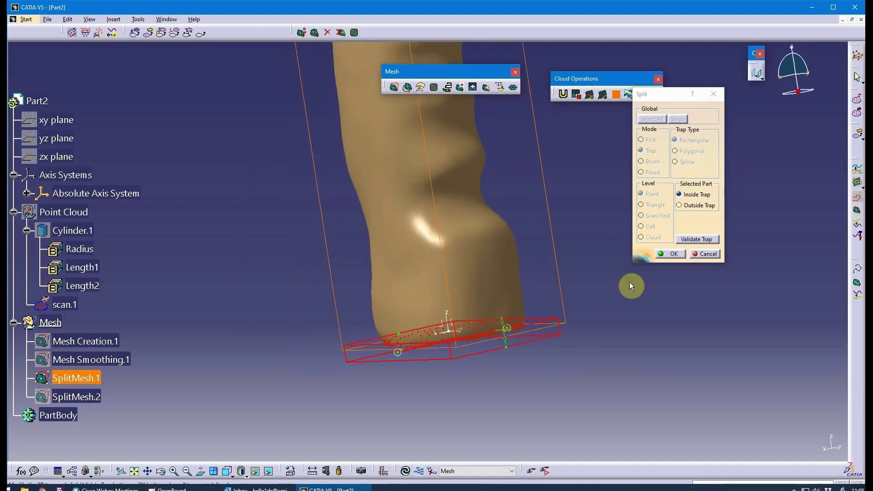
{"action": "left_click", "coordinate": [671, 254]}
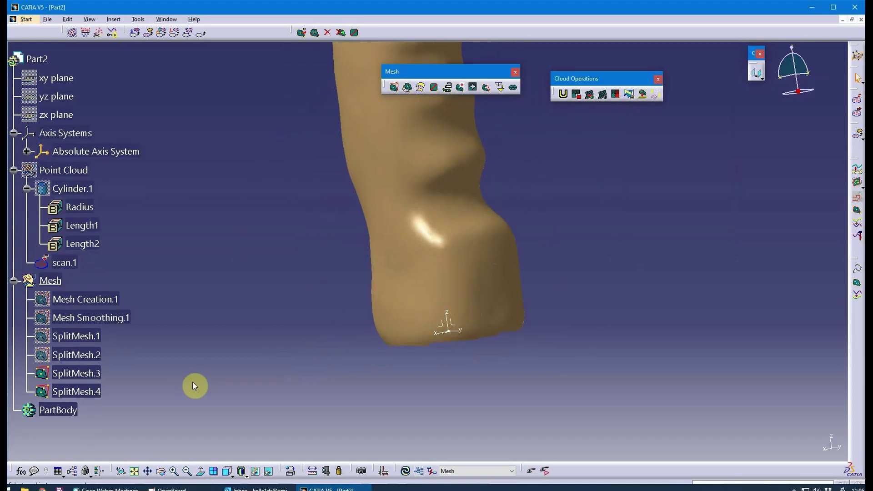
Step: Hide the split-off bottom edge piece, SplitMesh.4
{"action": "scroll", "coordinate": [137, 363], "scroll_direction": "down", "scroll_amount": 3}
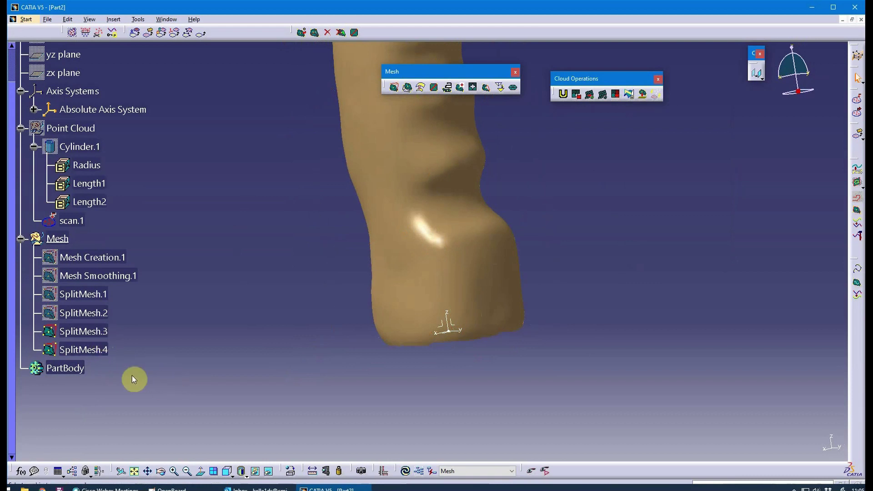
{"action": "right_click", "coordinate": [103, 349]}
{"action": "left_click", "coordinate": [158, 189]}
{"action": "left_click", "coordinate": [392, 335]}
{"action": "middle_click_drag", "start_coordinate": [392, 335], "coordinate": [453, 232]}
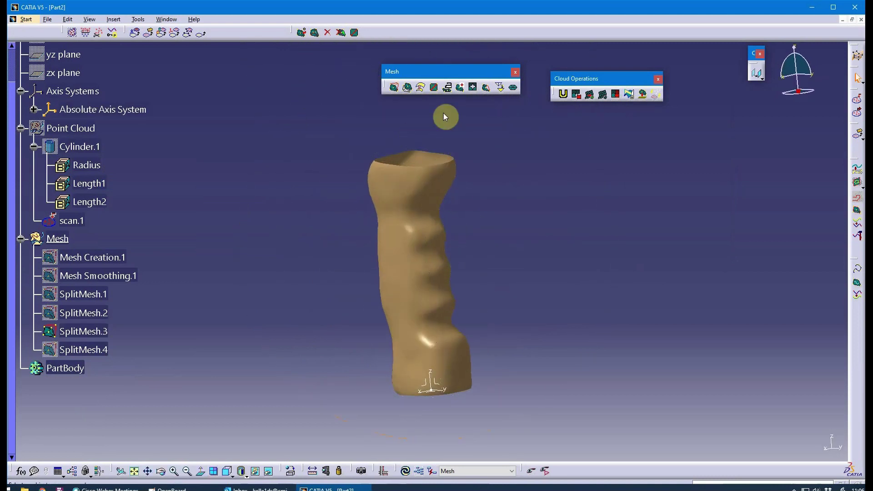
{"action": "left_click", "coordinate": [460, 87]}
{"action": "left_click", "coordinate": [414, 296]}
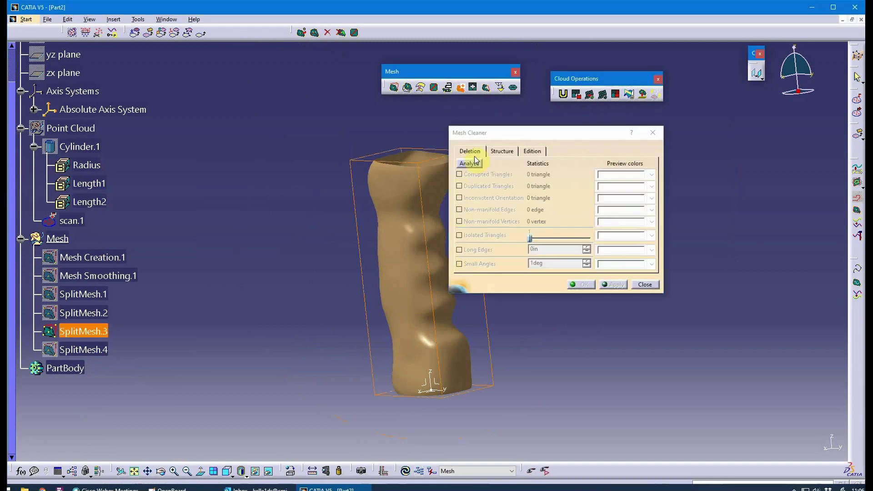
{"action": "left_click", "coordinate": [646, 285]}
Step: Switch the trimmed handle mesh to a wireframe display of its triangles
{"action": "middle_click_drag", "start_coordinate": [539, 309], "coordinate": [458, 134]}
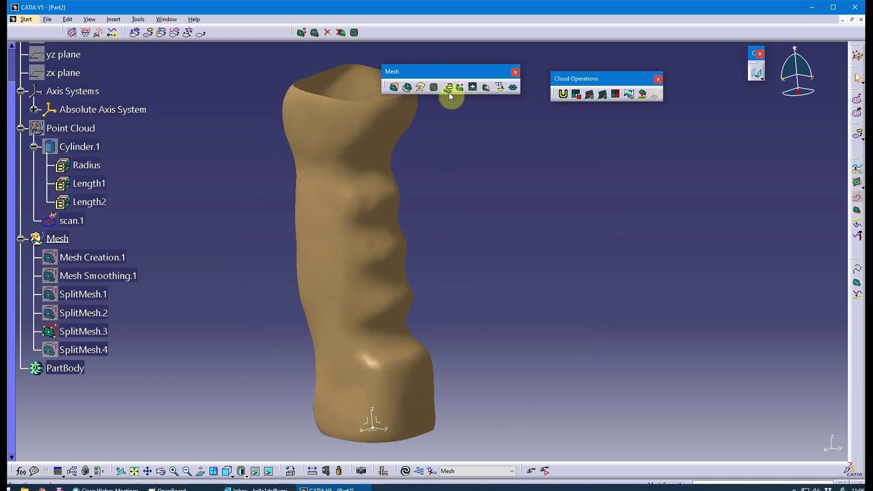
{"action": "middle_click_drag", "start_coordinate": [452, 173], "coordinate": [419, 263]}
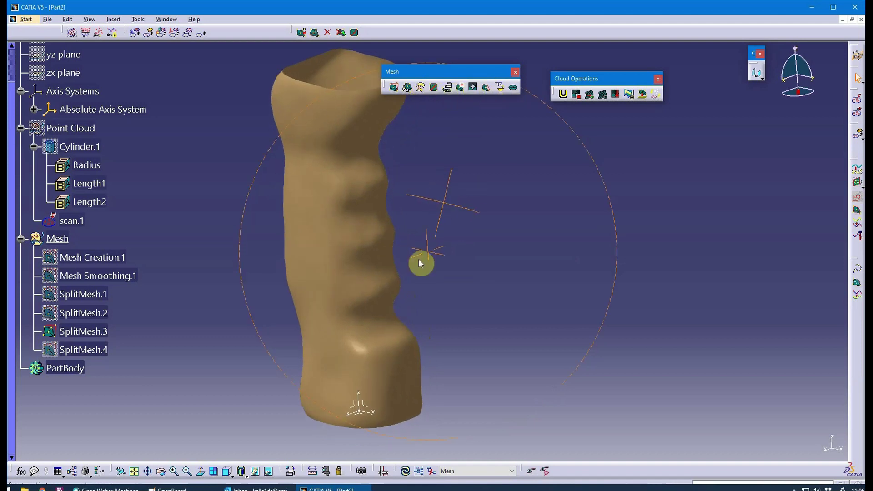
{"action": "left_click", "coordinate": [246, 475]}
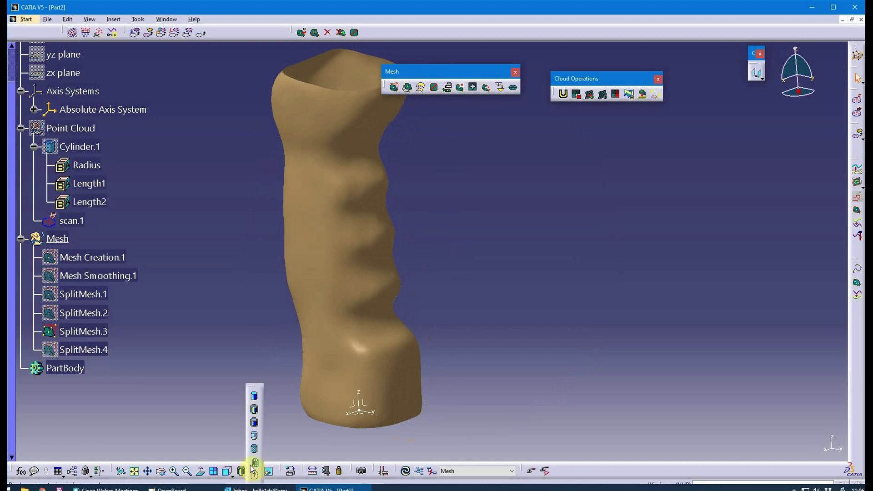
{"action": "left_click", "coordinate": [255, 464]}
{"action": "middle_click_drag", "start_coordinate": [328, 267], "coordinate": [391, 237]}
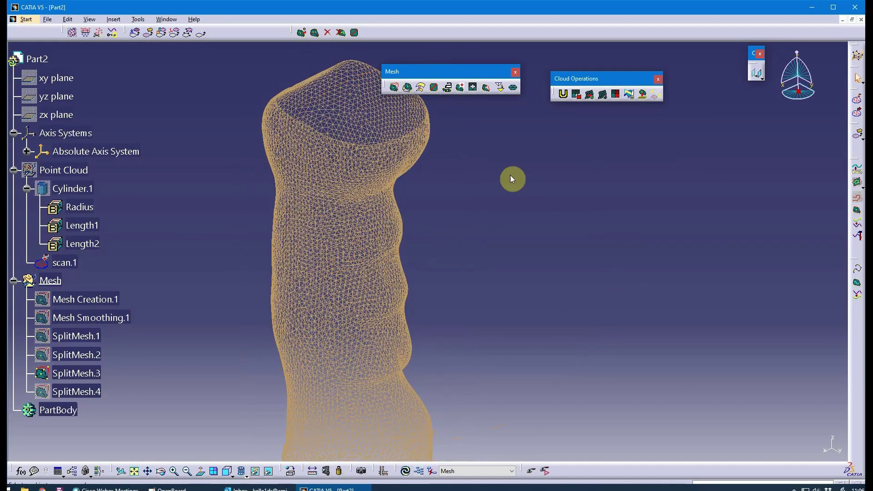
{"action": "middle_click_drag", "start_coordinate": [415, 325], "coordinate": [363, 261]}
Step: Optimize the trimmed handle mesh, SplitMesh.3, with a minimum length of 0.05 in and deviation analysis enabled
{"action": "left_click", "coordinate": [513, 88]}
{"action": "middle_click_drag", "start_coordinate": [477, 129], "coordinate": [397, 177]}
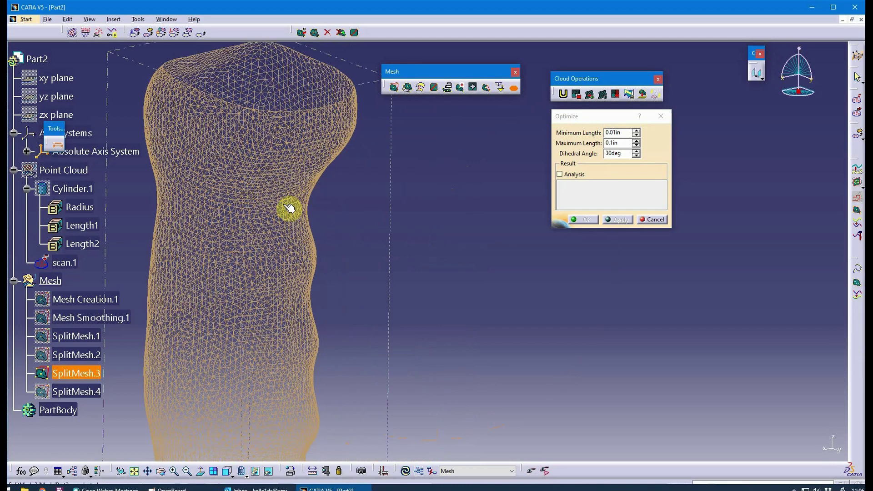
{"action": "left_click", "coordinate": [263, 184]}
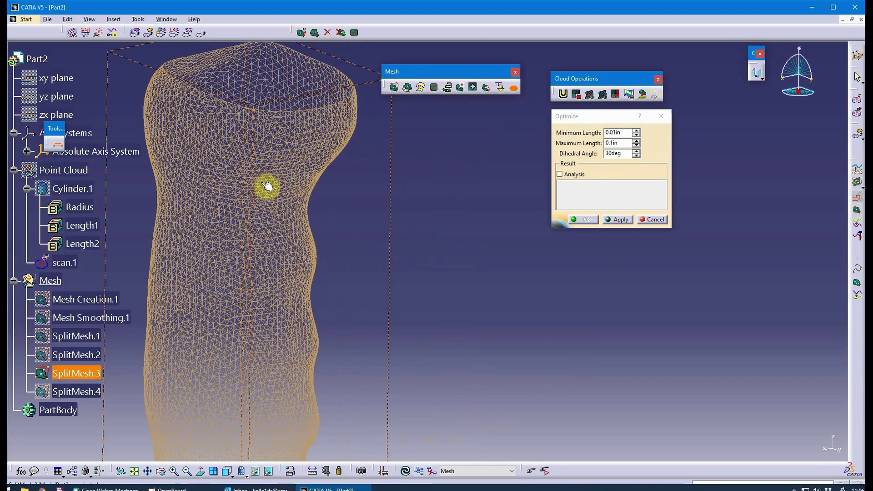
{"action": "middle_click_drag", "start_coordinate": [421, 218], "coordinate": [485, 204]}
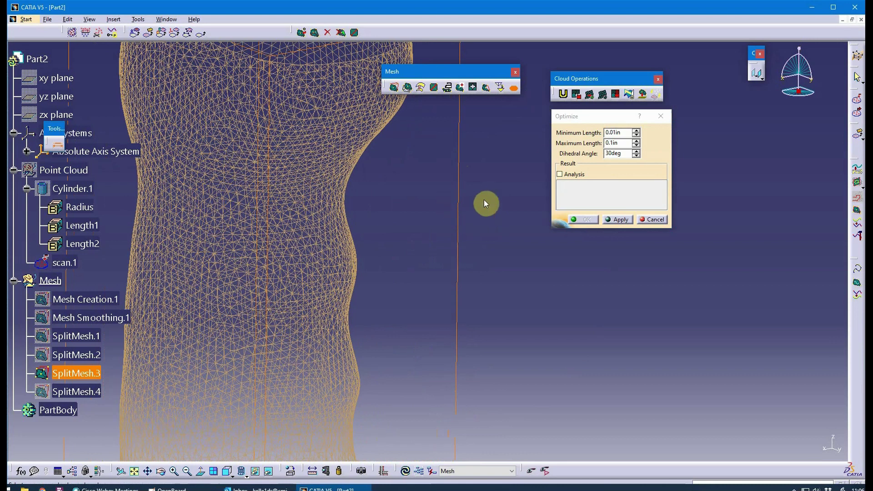
{"action": "left_click_drag", "start_coordinate": [587, 119], "coordinate": [439, 156]}
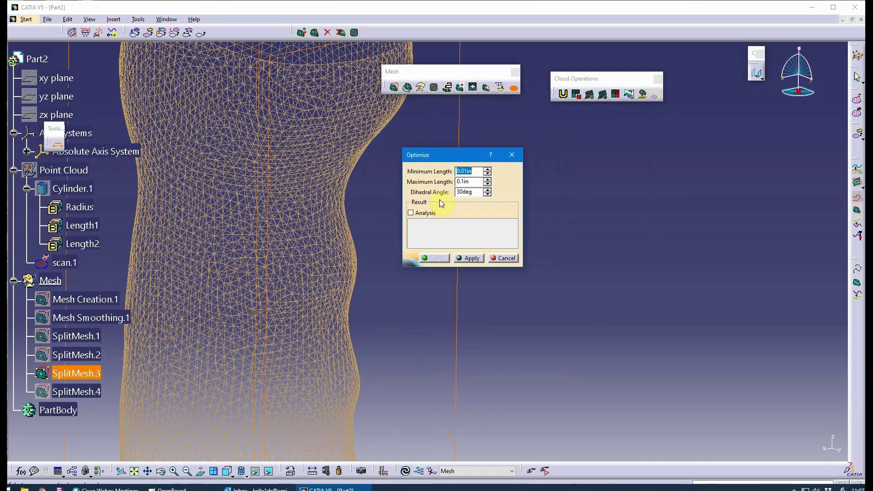
{"action": "middle_click_drag", "start_coordinate": [341, 249], "coordinate": [405, 220]}
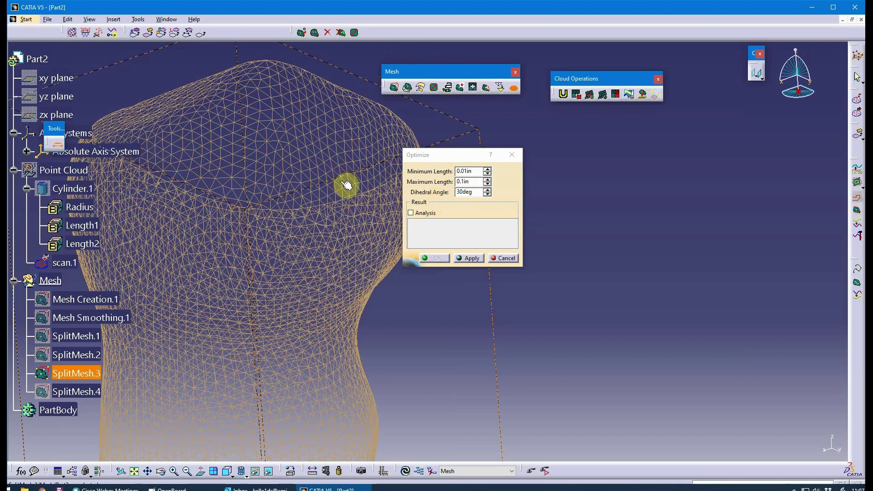
{"action": "middle_click_drag", "start_coordinate": [391, 178], "coordinate": [396, 220]}
{"action": "left_click", "coordinate": [415, 213]}
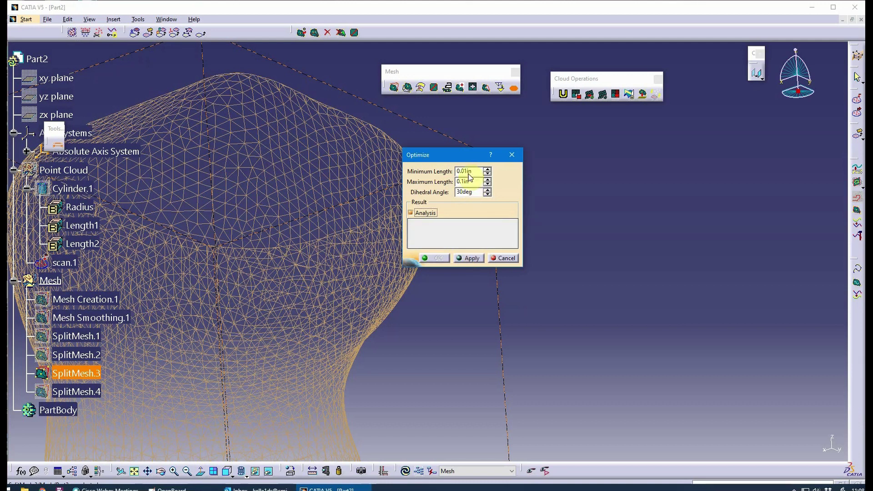
{"action": "left_click_drag", "start_coordinate": [466, 172], "coordinate": [481, 172]}
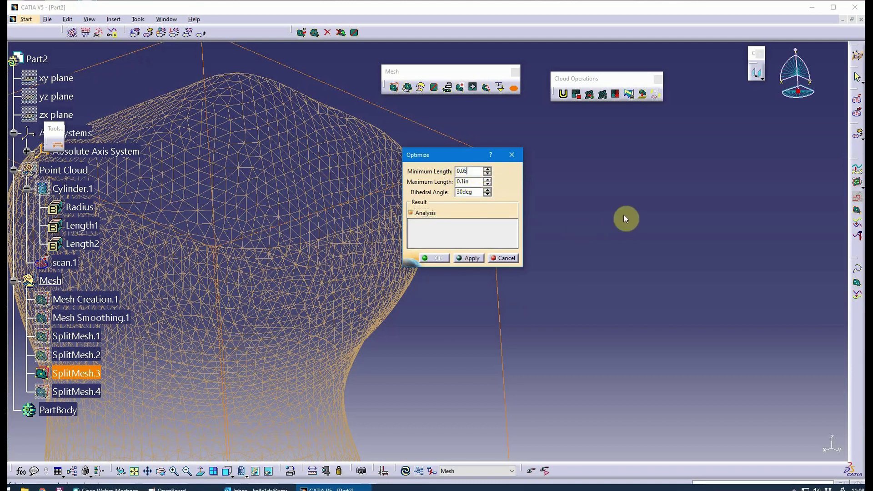
{"action": "left_click", "coordinate": [469, 259]}
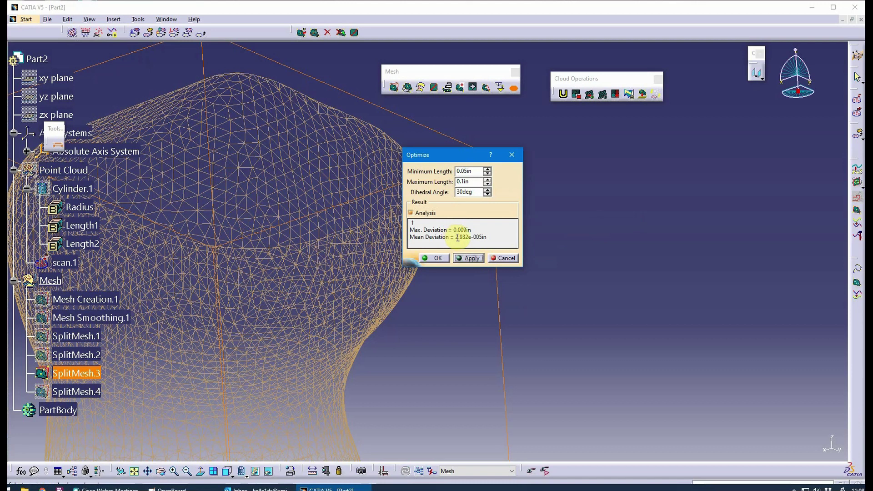
{"action": "left_click", "coordinate": [437, 258]}
Step: Optimize SplitMesh.3 again with a minimum length of 0.01 in, a maximum length of 0.02 in and a 30° dihedral angle
{"action": "middle_click_drag", "start_coordinate": [423, 251], "coordinate": [445, 172]}
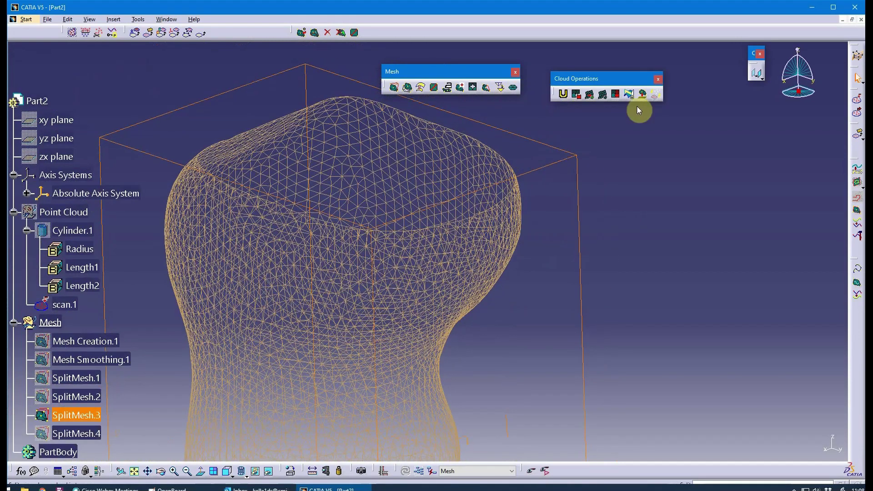
{"action": "left_click", "coordinate": [514, 88]}
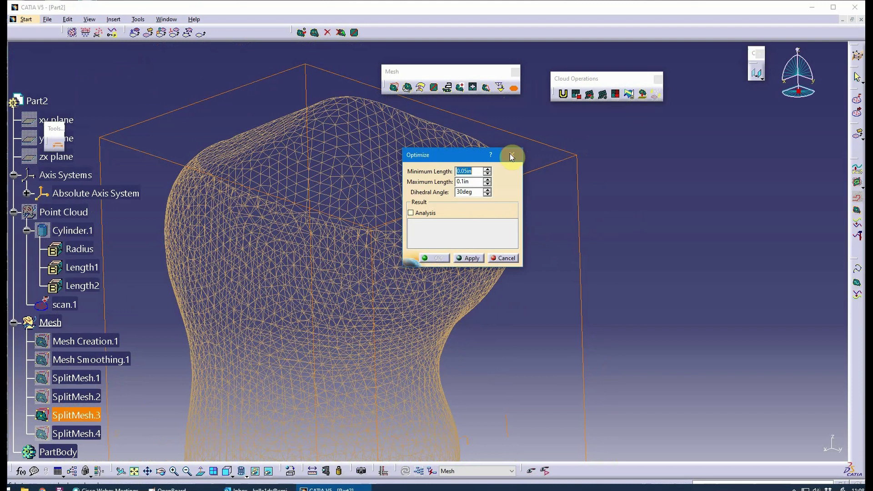
{"action": "left_click_drag", "start_coordinate": [446, 157], "coordinate": [554, 130]}
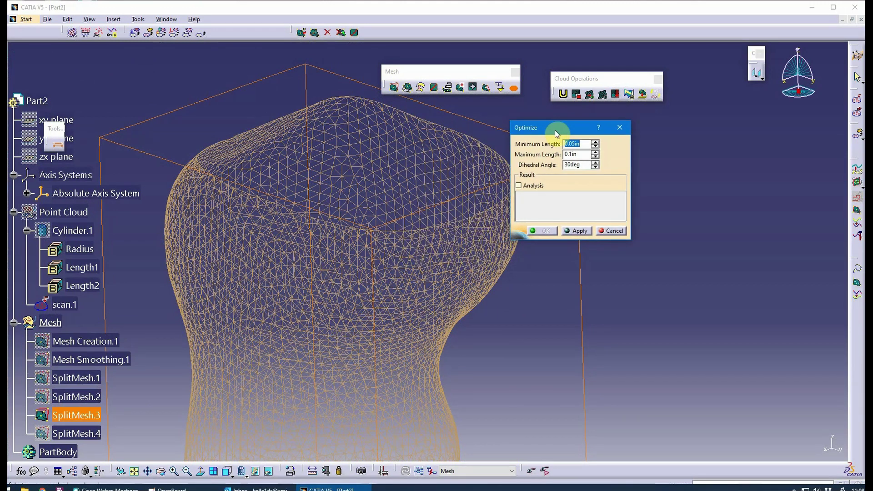
{"action": "left_click", "coordinate": [578, 144]}
{"action": "type", "text": "1"}
{"action": "left_click_drag", "start_coordinate": [570, 155], "coordinate": [590, 154]}
{"action": "left_click", "coordinate": [579, 231]}
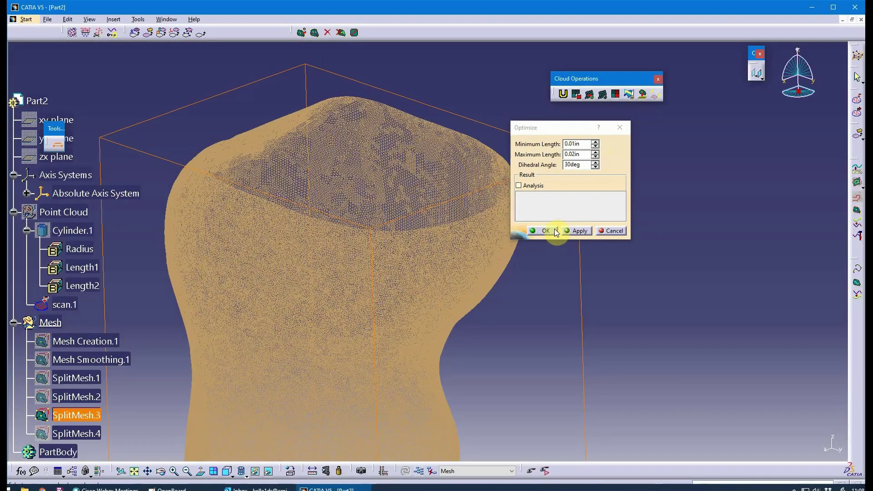
{"action": "left_click", "coordinate": [554, 230]}
Step: Decimate the refined handle mesh by chordal deviation to a target percentage of 50
{"action": "middle_click_drag", "start_coordinate": [474, 234], "coordinate": [437, 388]}
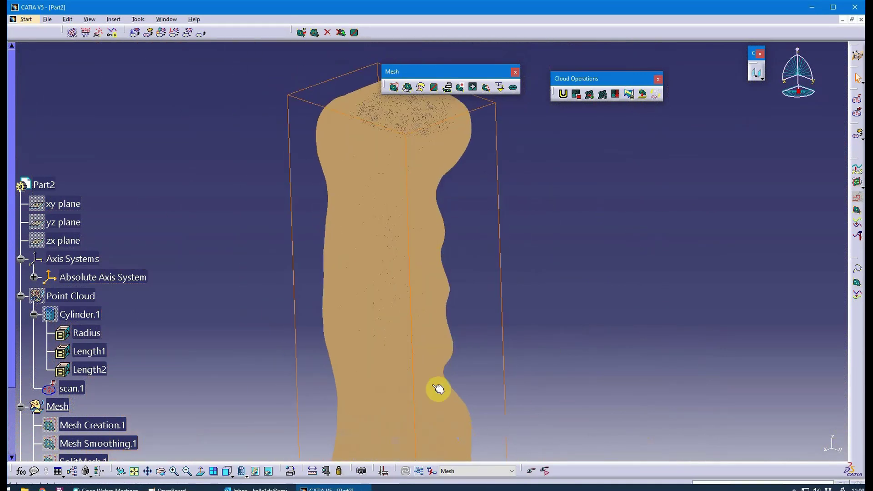
{"action": "left_click", "coordinate": [501, 93]}
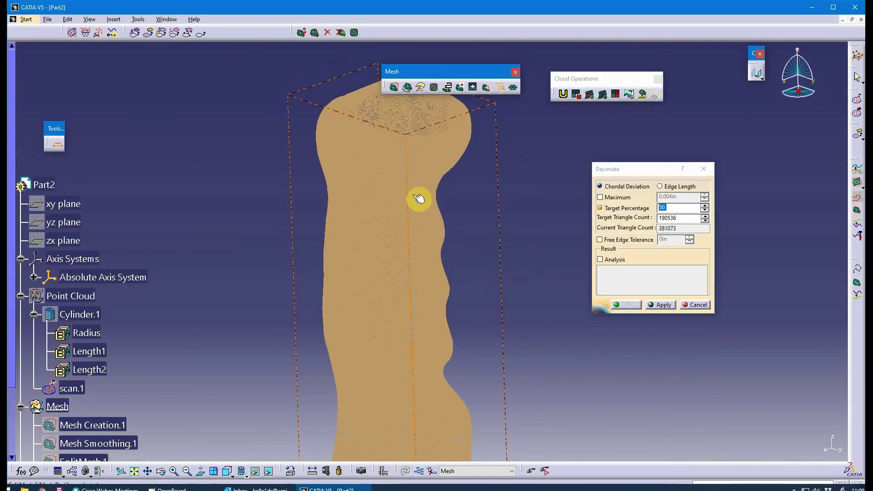
{"action": "middle_click_drag", "start_coordinate": [477, 226], "coordinate": [574, 214]}
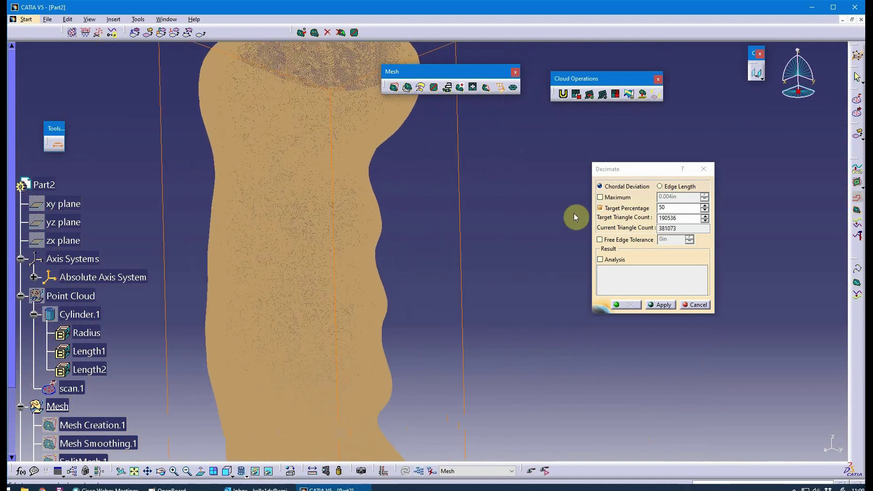
{"action": "left_click_drag", "start_coordinate": [644, 169], "coordinate": [579, 147]}
{"action": "double_click", "coordinate": [603, 184]}
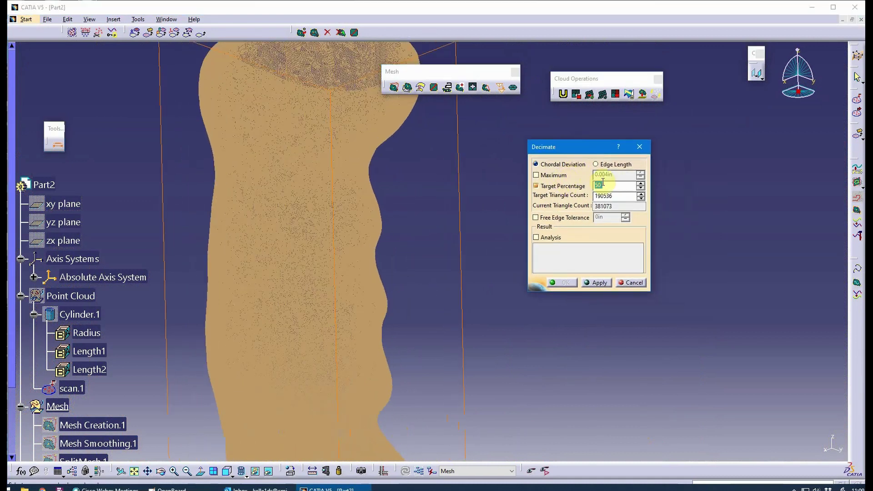
{"action": "left_click", "coordinate": [599, 282]}
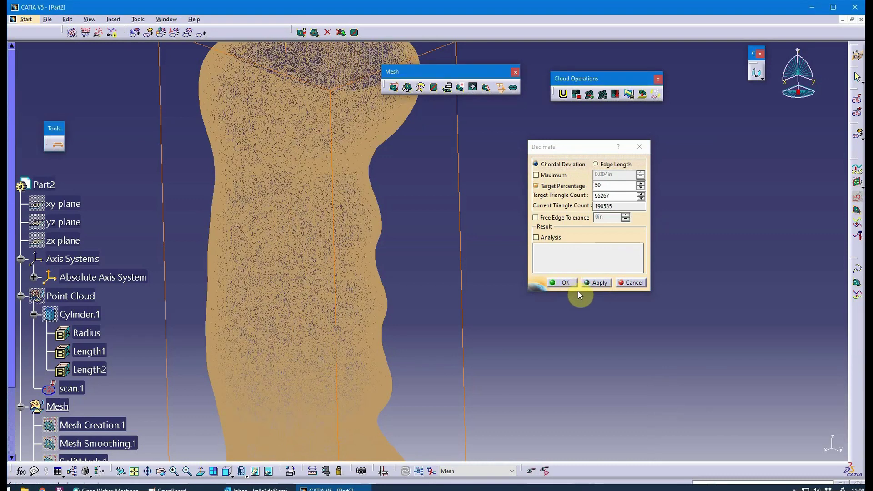
{"action": "left_click", "coordinate": [563, 282]}
Step: Analyze the decimated handle mesh with the Mesh Cleaner for corrupted, duplicated, inconsistently oriented and non-manifold elements
{"action": "mouse_move", "coordinate": [560, 280]}
{"action": "middle_mouse_down"}
{"action": "mouse_move", "coordinate": [477, 342]}
{"action": "mouse_move", "coordinate": [507, 350]}
{"action": "mouse_move", "coordinate": [504, 317]}
{"action": "mouse_move", "coordinate": [540, 423]}
{"action": "mouse_move", "coordinate": [424, 350]}
{"action": "mouse_move", "coordinate": [442, 322]}
{"action": "mouse_move", "coordinate": [468, 415]}
{"action": "mouse_move", "coordinate": [395, 239]}
{"action": "mouse_move", "coordinate": [399, 274]}
{"action": "mouse_move", "coordinate": [416, 286]}
{"action": "middle_mouse_up"}
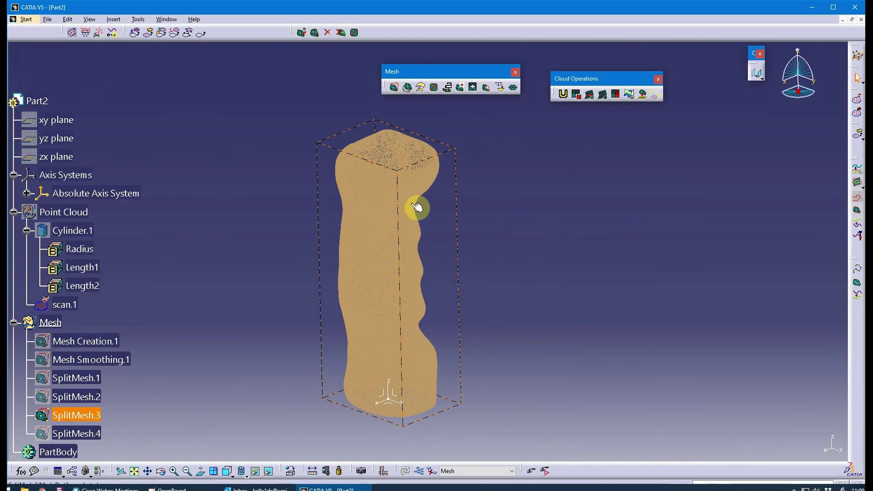
{"action": "middle_click_drag", "start_coordinate": [445, 222], "coordinate": [490, 149]}
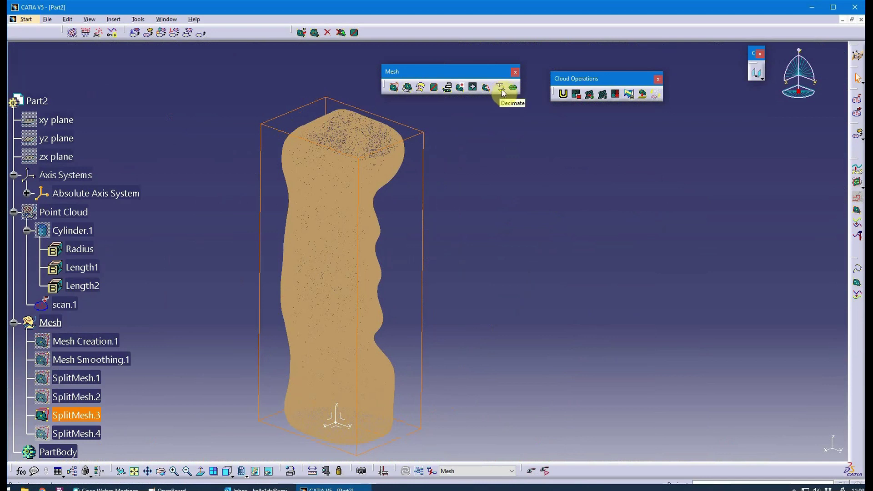
{"action": "middle_click_drag", "start_coordinate": [444, 275], "coordinate": [443, 227]}
{"action": "left_click", "coordinate": [460, 88]}
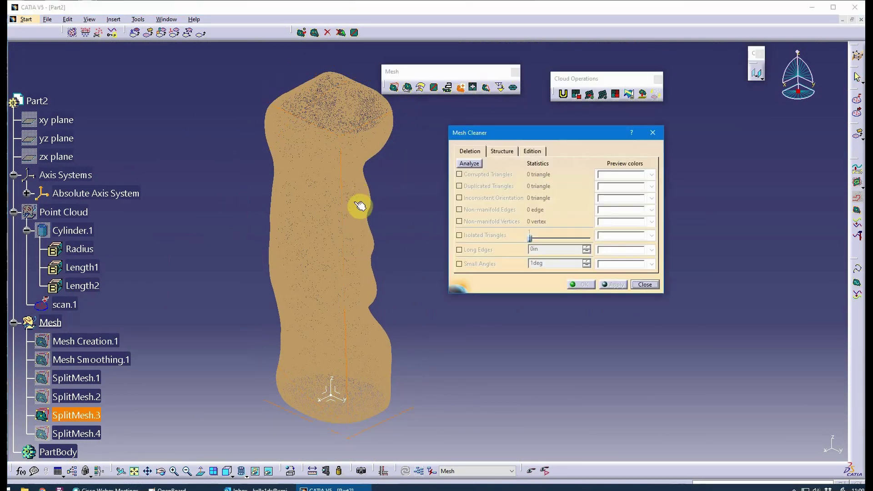
{"action": "left_click", "coordinate": [469, 164]}
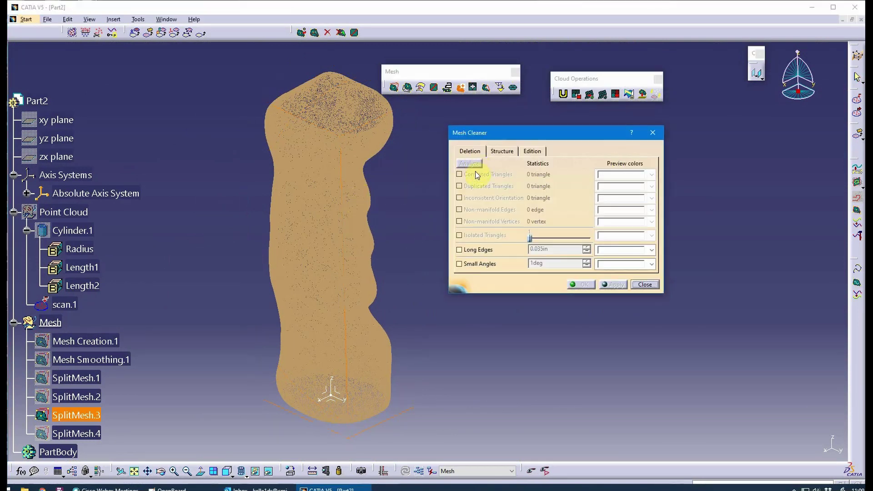
{"action": "left_click", "coordinate": [644, 285]}
Step: Switch the finished handle mesh to a shaded display and inspect its surface
{"action": "mouse_move", "coordinate": [443, 269]}
{"action": "middle_mouse_down"}
{"action": "mouse_move", "coordinate": [438, 261]}
{"action": "mouse_move", "coordinate": [450, 273]}
{"action": "middle_mouse_up"}
{"action": "middle_click_drag", "start_coordinate": [418, 271], "coordinate": [419, 344]}
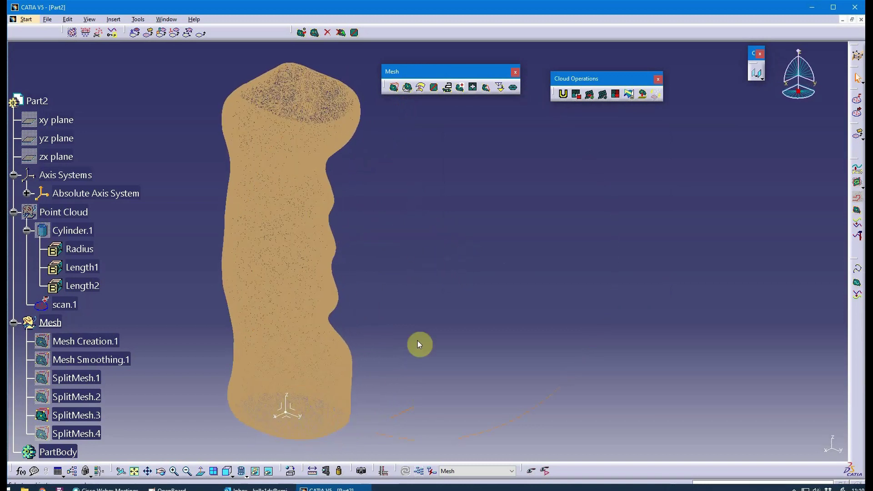
{"action": "left_click", "coordinate": [247, 477]}
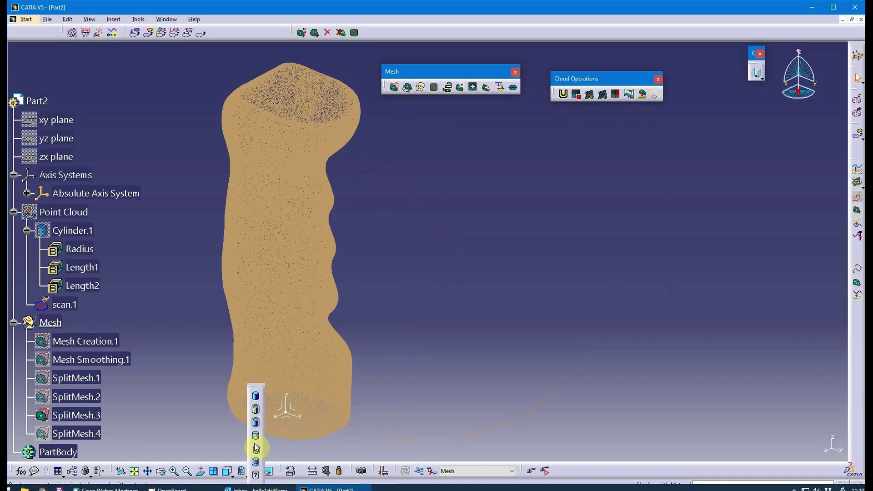
{"action": "left_click", "coordinate": [263, 422]}
{"action": "mouse_move", "coordinate": [385, 299]}
{"action": "middle_mouse_down"}
{"action": "mouse_move", "coordinate": [320, 275]}
{"action": "mouse_move", "coordinate": [266, 272]}
{"action": "mouse_move", "coordinate": [347, 270]}
{"action": "mouse_move", "coordinate": [364, 280]}
{"action": "mouse_move", "coordinate": [357, 288]}
{"action": "mouse_move", "coordinate": [356, 279]}
{"action": "mouse_move", "coordinate": [285, 261]}
{"action": "mouse_move", "coordinate": [247, 275]}
{"action": "mouse_move", "coordinate": [339, 269]}
{"action": "mouse_move", "coordinate": [362, 283]}
{"action": "mouse_move", "coordinate": [351, 285]}
{"action": "mouse_move", "coordinate": [364, 308]}
{"action": "mouse_move", "coordinate": [383, 307]}
{"action": "middle_mouse_up"}
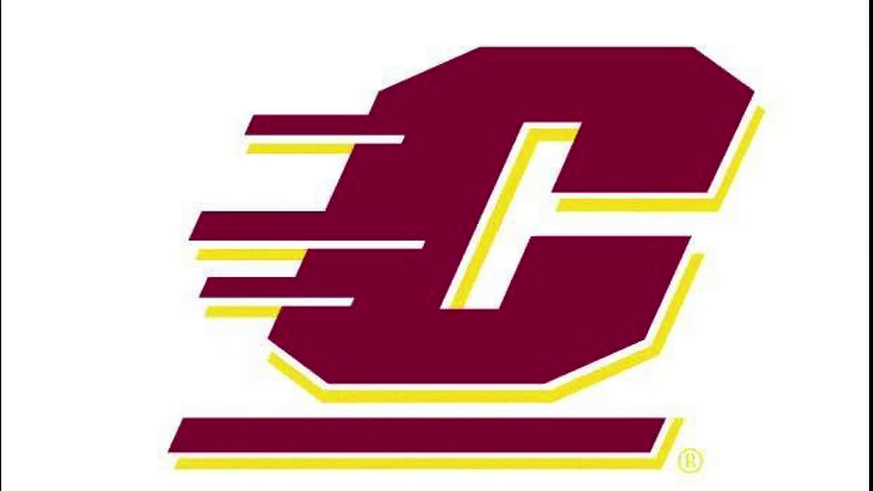